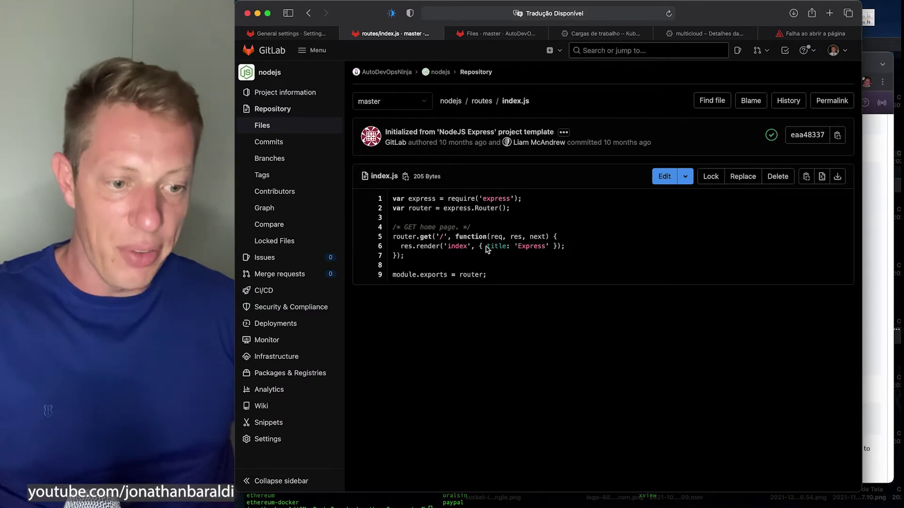
Open users.js in the routes folder and examine its Sentry startTransaction block
{"action": "left_click", "coordinate": [308, 17]}
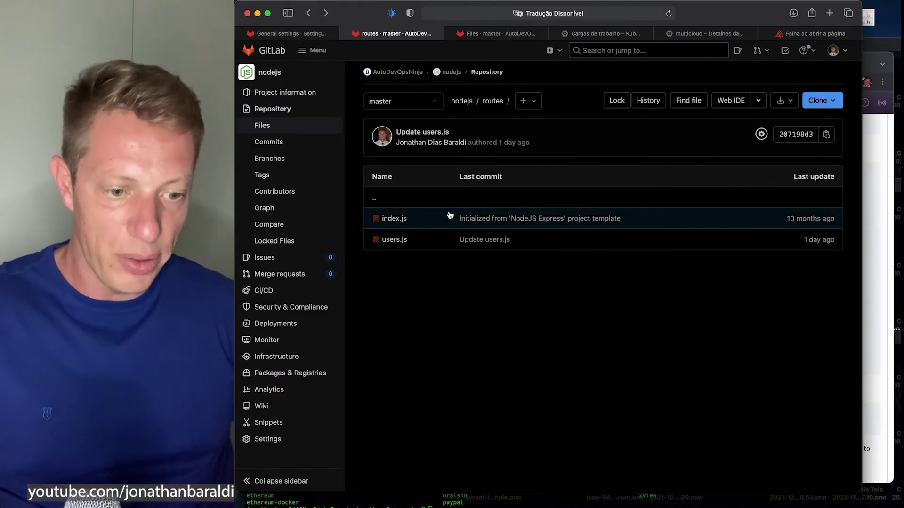
{"action": "left_click", "coordinate": [394, 240]}
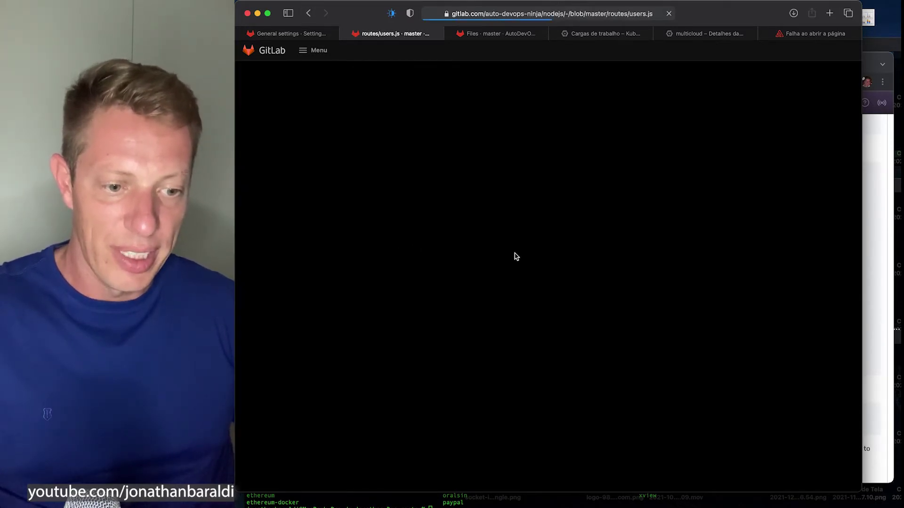
{"action": "left_click_drag", "start_coordinate": [399, 255], "coordinate": [524, 264]}
{"action": "left_click", "coordinate": [524, 263]}
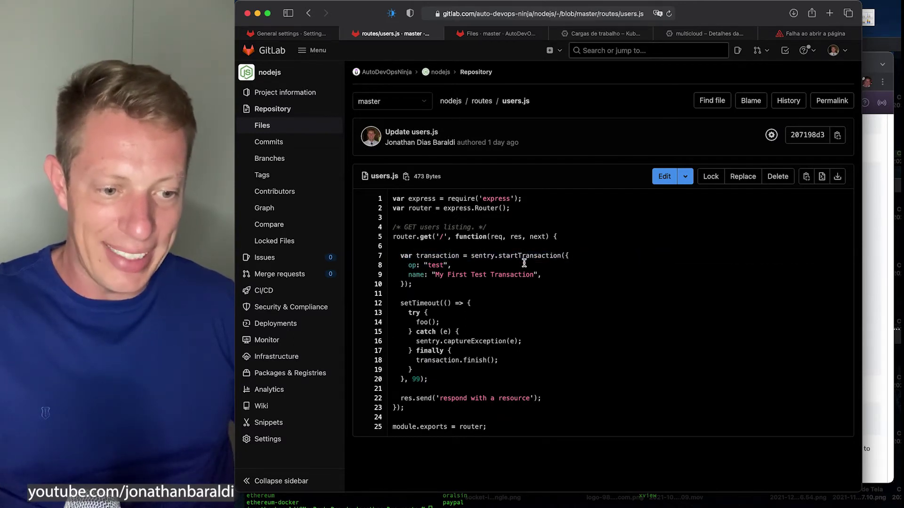
{"action": "left_click", "coordinate": [437, 257]}
{"action": "left_click", "coordinate": [438, 328]}
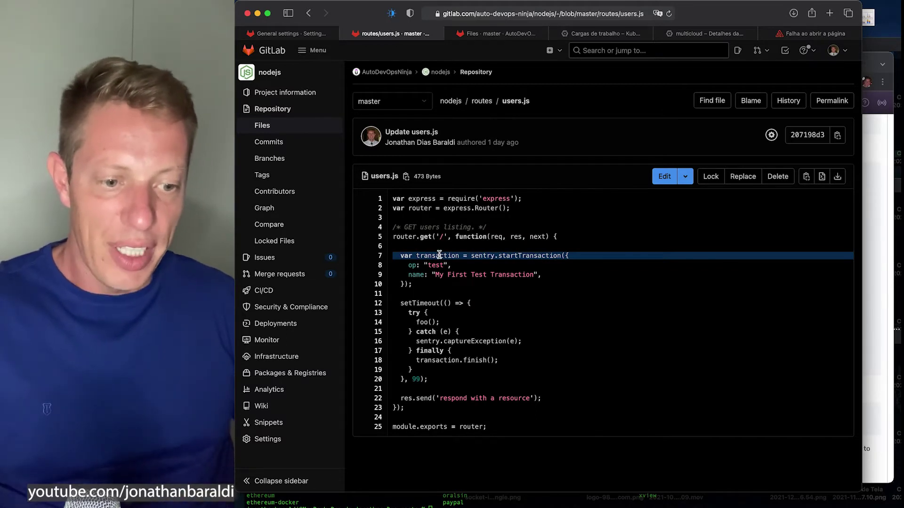
{"action": "double_click", "coordinate": [438, 255]}
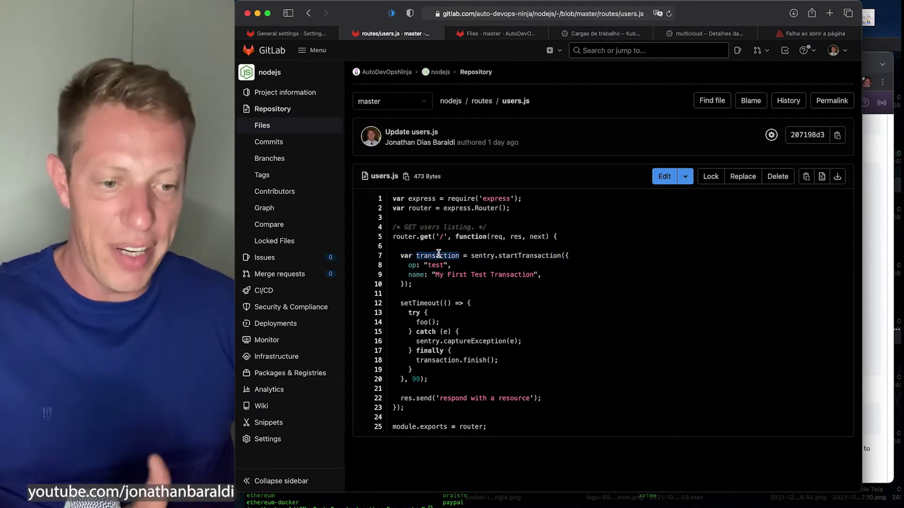
{"action": "left_click_drag", "start_coordinate": [403, 256], "coordinate": [508, 298]}
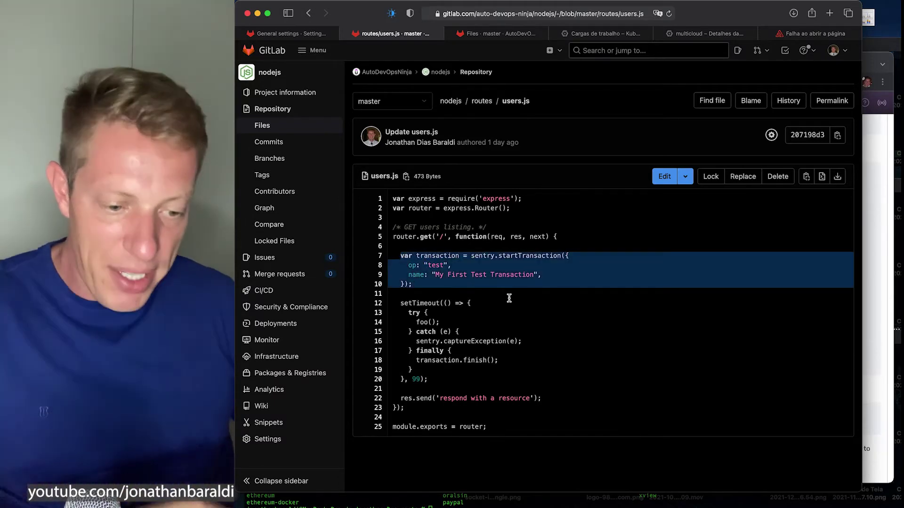
Return to the root of the nodejs repository and open app.js
{"action": "left_click", "coordinate": [482, 102]}
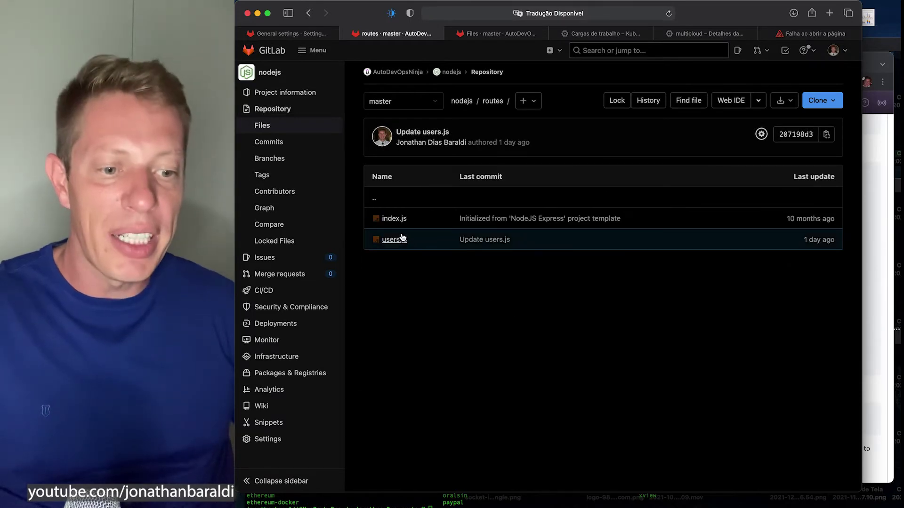
{"action": "left_click", "coordinate": [462, 102]}
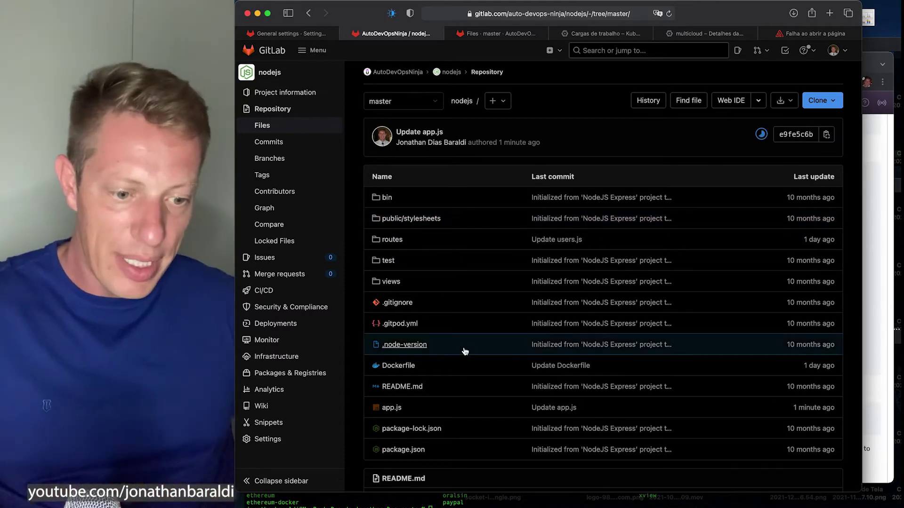
{"action": "scroll", "coordinate": [465, 351], "scroll_direction": "down", "scroll_amount": 1}
{"action": "left_click", "coordinate": [393, 385]}
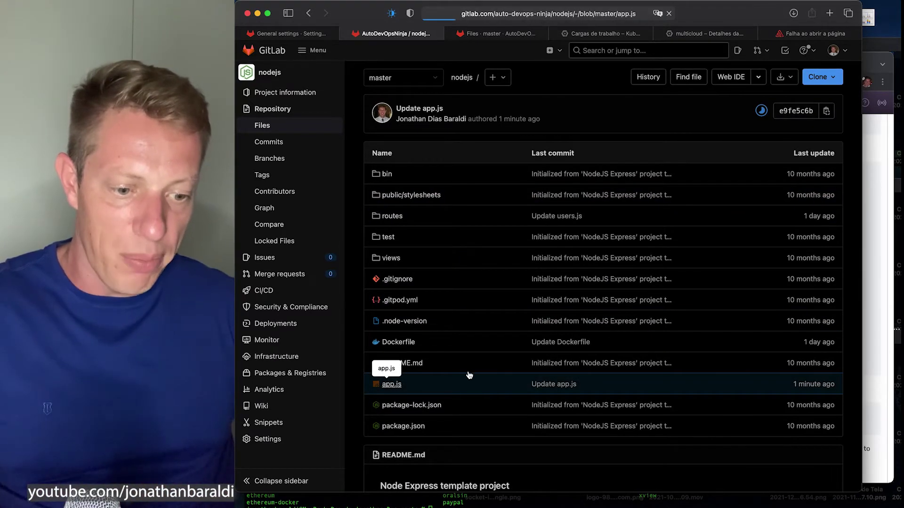
Examine the /debug-sentry route in app.js and highlight the line that throws the test Sentry error
{"action": "scroll", "coordinate": [455, 373], "scroll_direction": "down", "scroll_amount": 2}
{"action": "scroll", "coordinate": [456, 373], "scroll_direction": "down", "scroll_amount": 5}
{"action": "scroll", "coordinate": [440, 269], "scroll_direction": "up", "scroll_amount": 2}
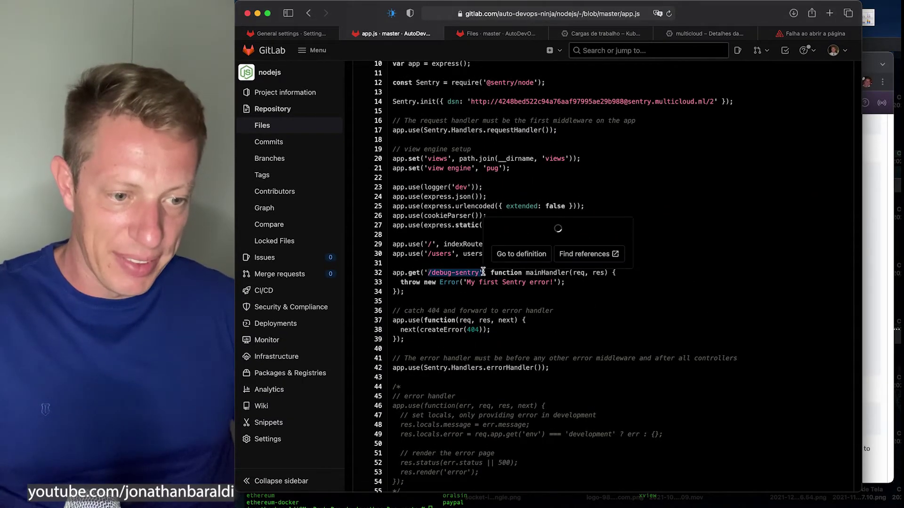
{"action": "scroll", "coordinate": [483, 272], "scroll_direction": "up", "scroll_amount": 1}
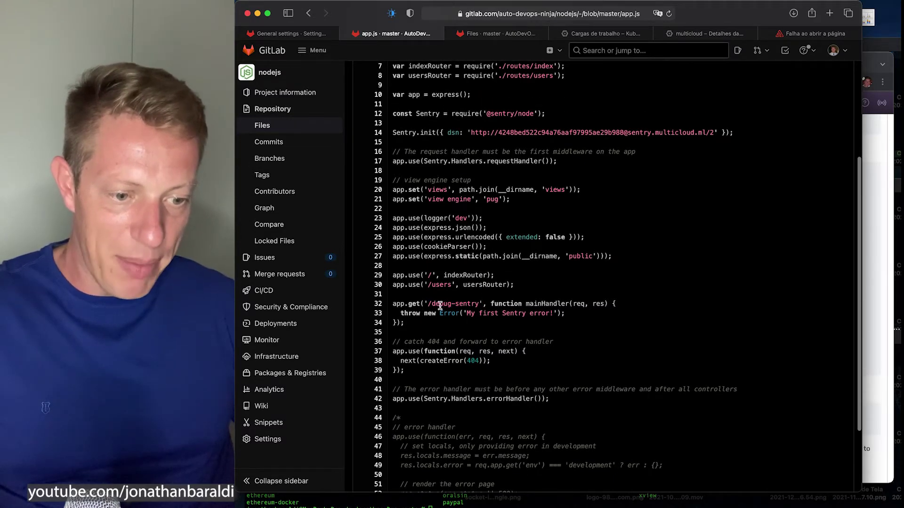
{"action": "left_click_drag", "start_coordinate": [491, 305], "coordinate": [564, 313]}
{"action": "left_click", "coordinate": [450, 314]}
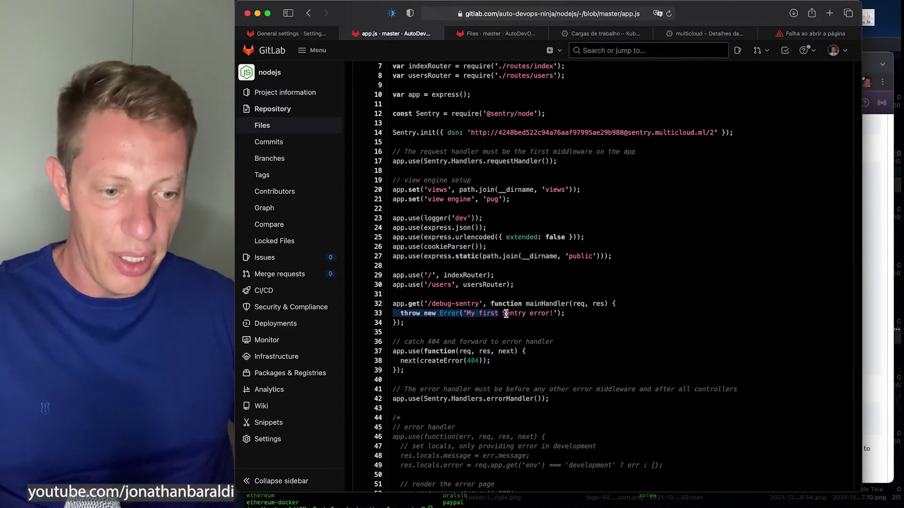
{"action": "left_click_drag", "start_coordinate": [573, 313], "coordinate": [388, 318]}
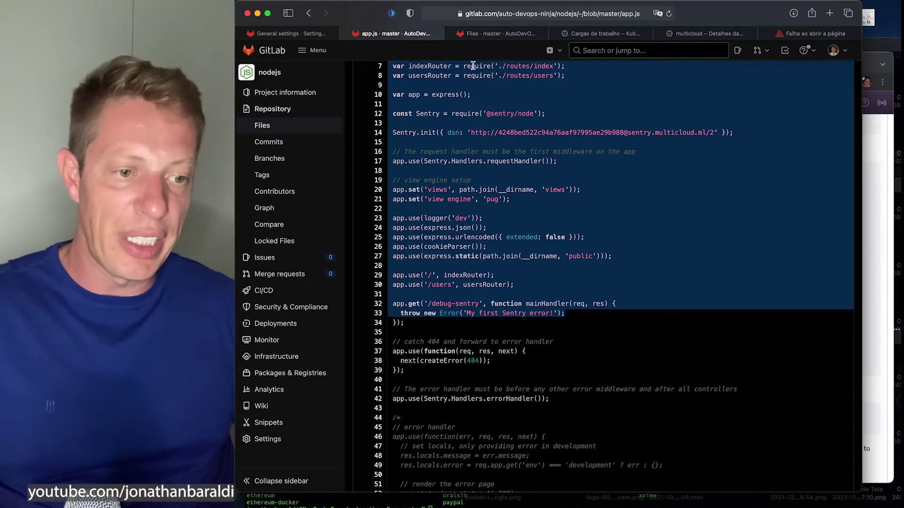
{"action": "mouse_move", "coordinate": [541, 42]}
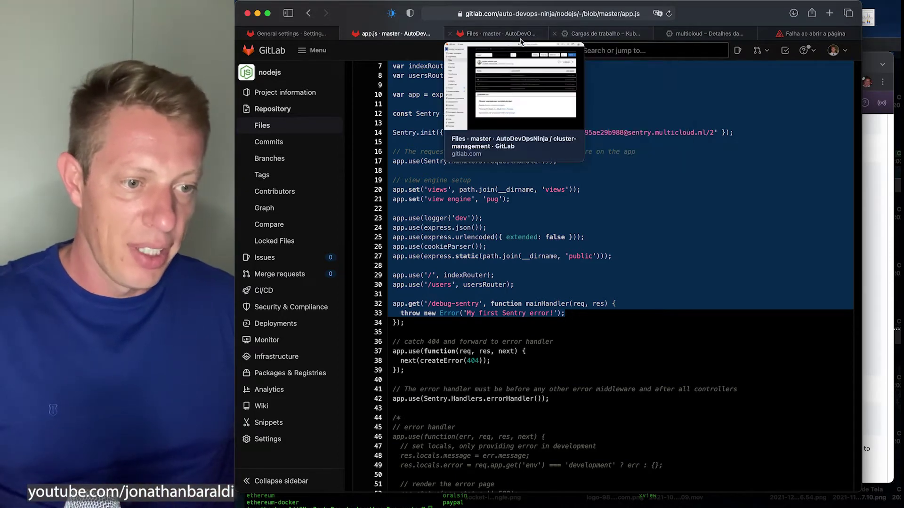
{"action": "left_click", "coordinate": [492, 34]}
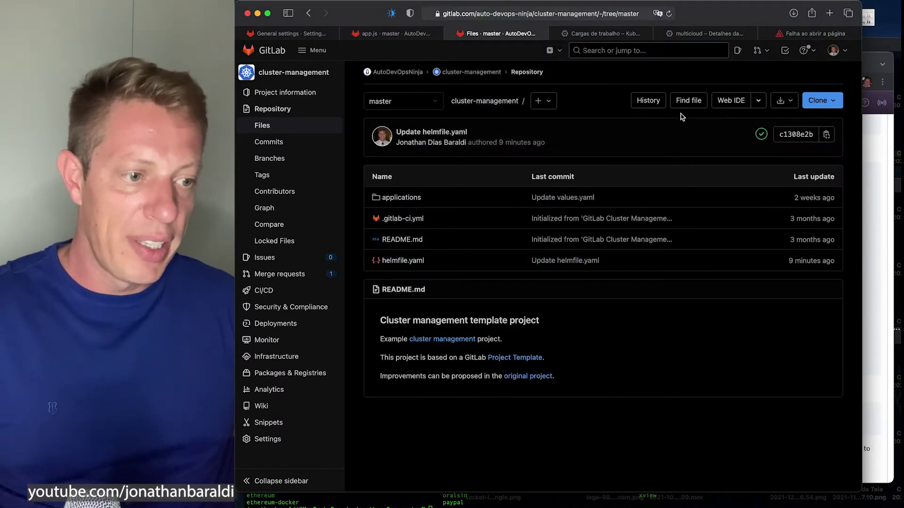
{"action": "left_click", "coordinate": [392, 38]}
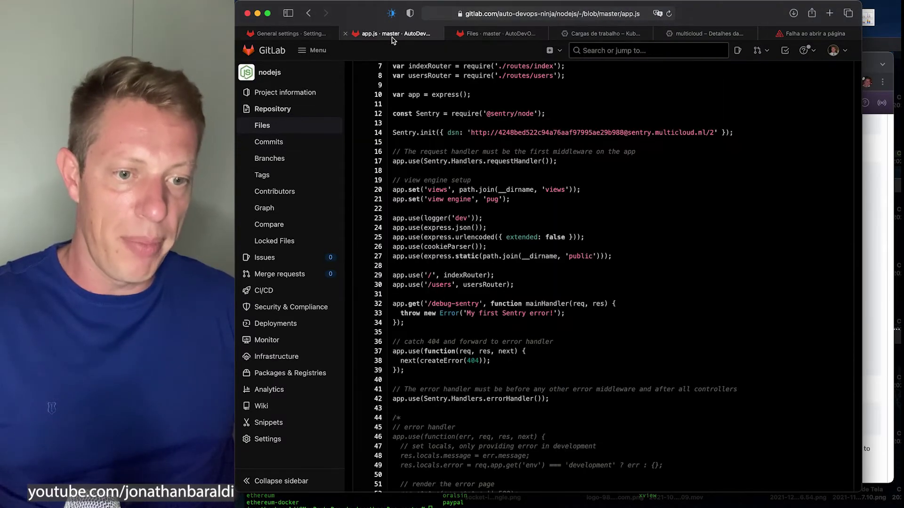
Go to the nodejs project from the group settings page and open its latest CI/CD pipeline
{"action": "left_click", "coordinate": [306, 34]}
{"action": "left_click", "coordinate": [310, 50]}
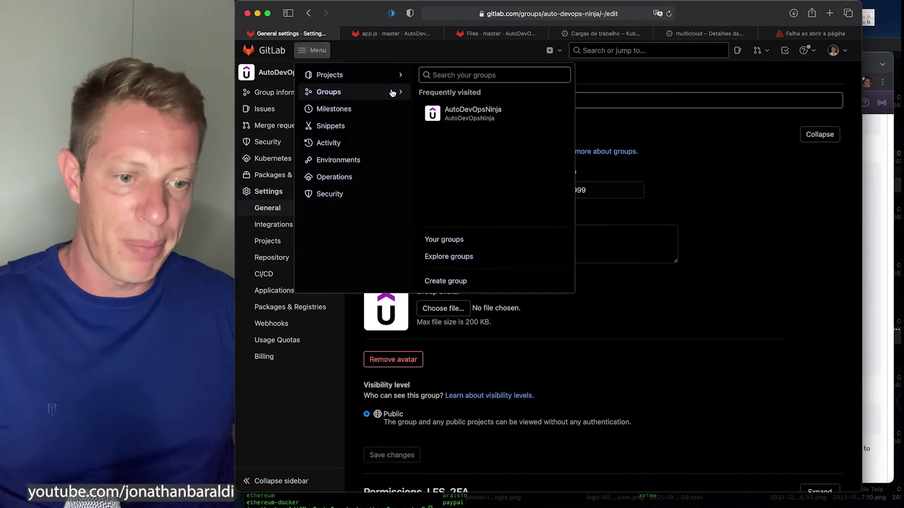
{"action": "left_click", "coordinate": [394, 76]}
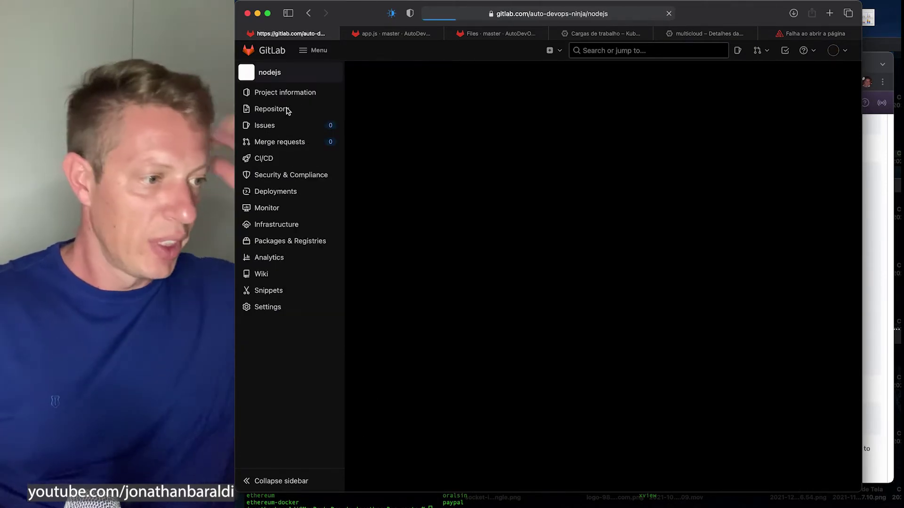
{"action": "mouse_move", "coordinate": [263, 158]}
{"action": "left_click", "coordinate": [367, 156]}
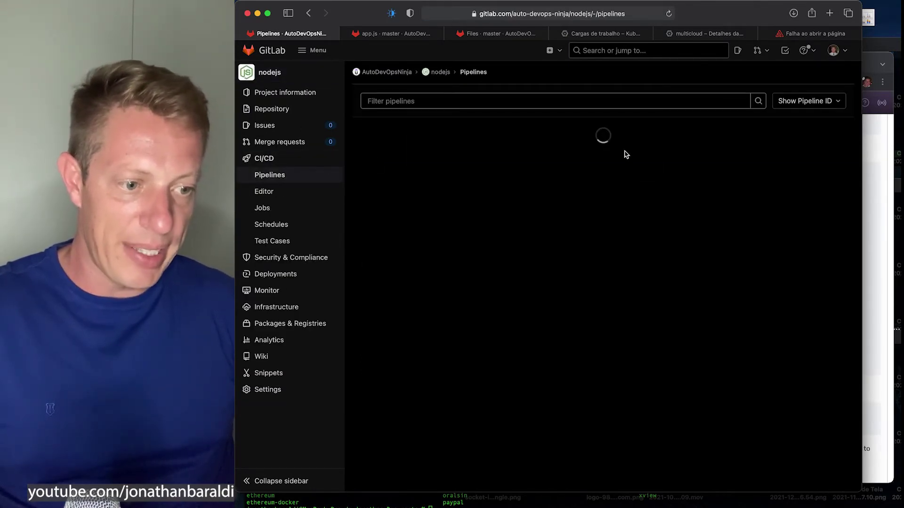
{"action": "left_click", "coordinate": [382, 193]}
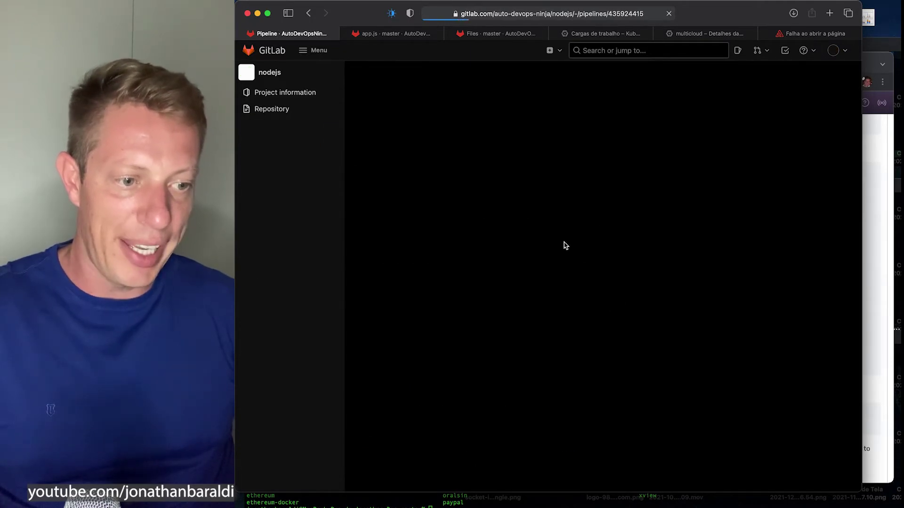
Examine the pipeline's jobs from Build and Test through Staging and Production, reloading the page to check their progress
{"action": "scroll", "coordinate": [563, 307], "scroll_direction": "down", "scroll_amount": 3}
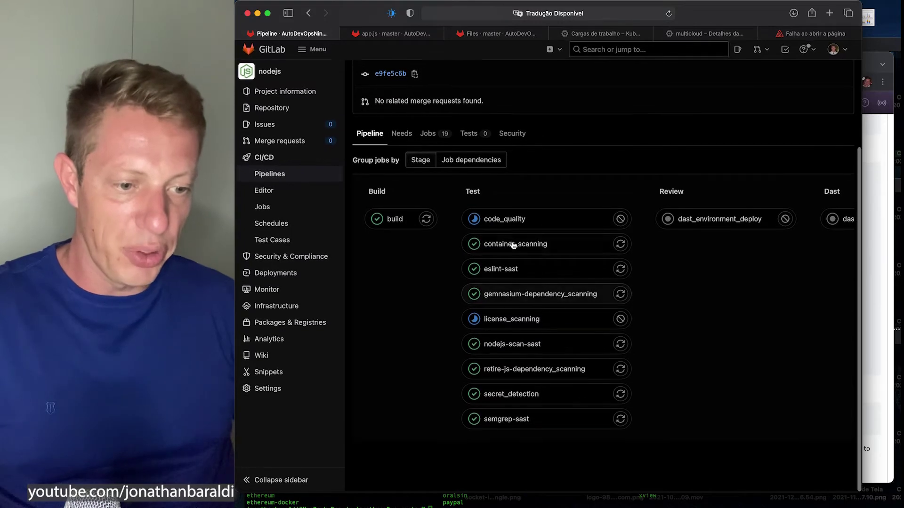
{"action": "scroll", "coordinate": [676, 338], "scroll_direction": "right", "scroll_amount": 5}
{"action": "scroll", "coordinate": [676, 338], "scroll_direction": "right", "scroll_amount": 3}
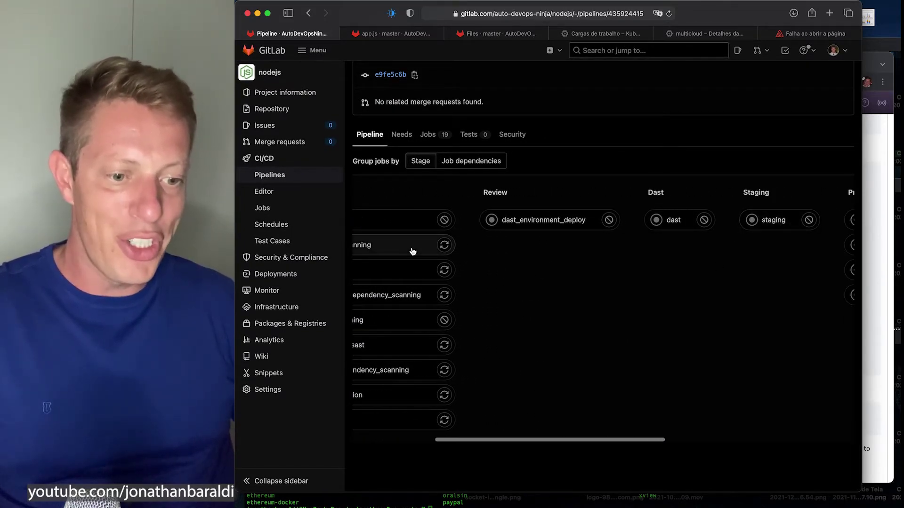
{"action": "scroll", "coordinate": [683, 325], "scroll_direction": "left", "scroll_amount": 8}
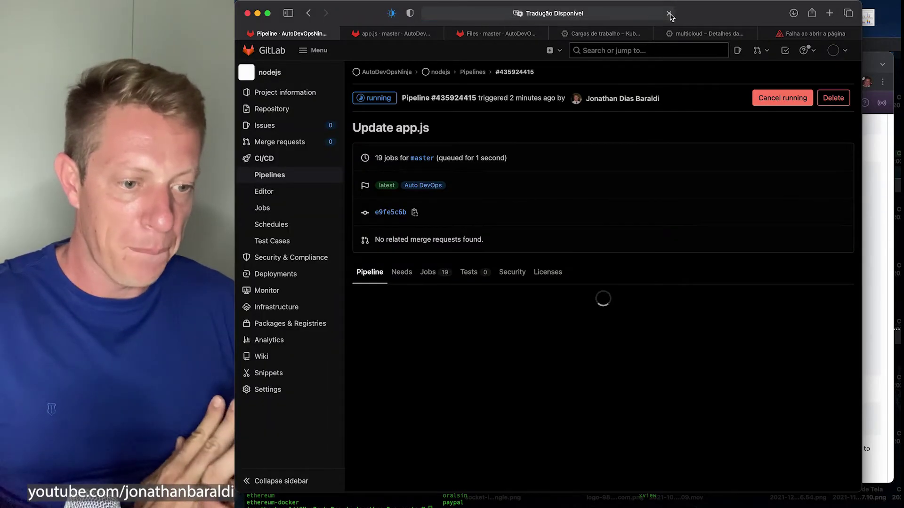
{"action": "scroll", "coordinate": [712, 260], "scroll_direction": "down", "scroll_amount": 3}
{"action": "scroll", "coordinate": [711, 260], "scroll_direction": "right", "scroll_amount": 5}
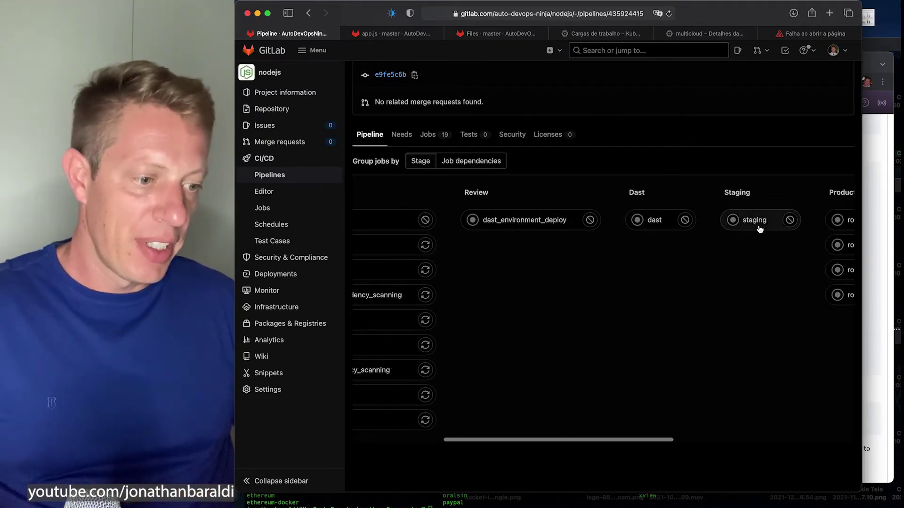
{"action": "scroll", "coordinate": [683, 227], "scroll_direction": "right", "scroll_amount": 5}
Switch to the Sentry browser window, enlarge it and show the list of projects
{"action": "left_click", "coordinate": [881, 256]}
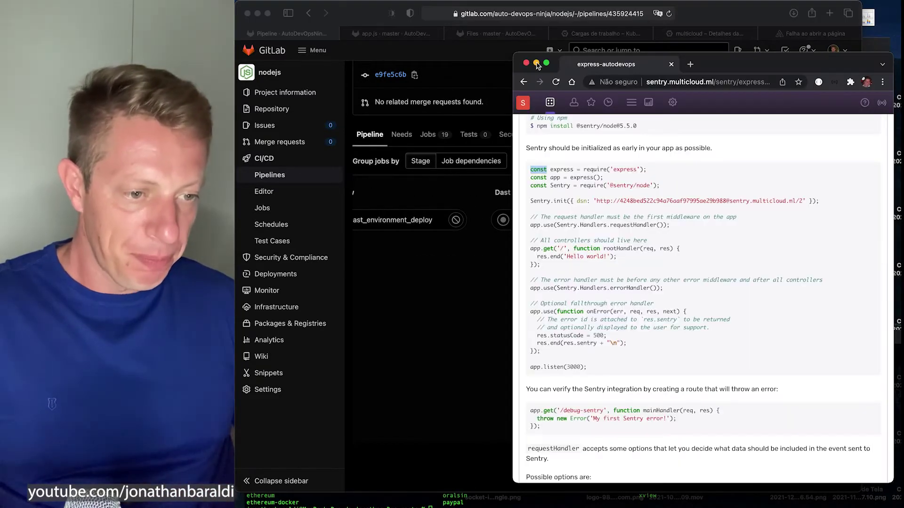
{"action": "left_click_drag", "start_coordinate": [517, 51], "coordinate": [292, 64]}
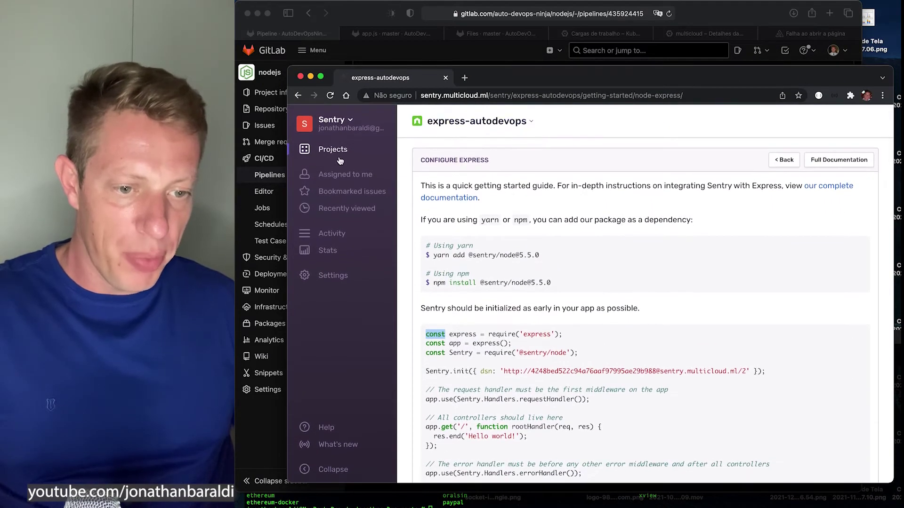
{"action": "left_click", "coordinate": [340, 151]}
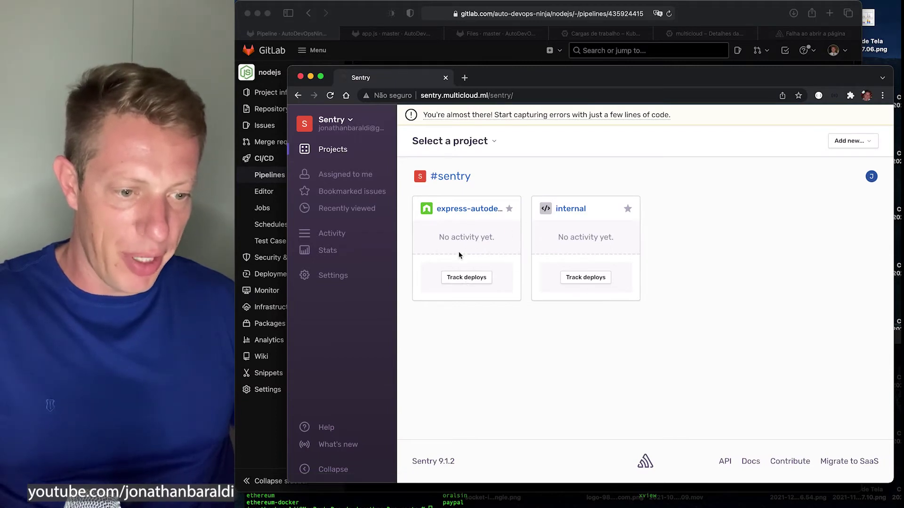
Check the Sentry organization's activity feed and event stats
{"action": "left_click", "coordinate": [319, 241]}
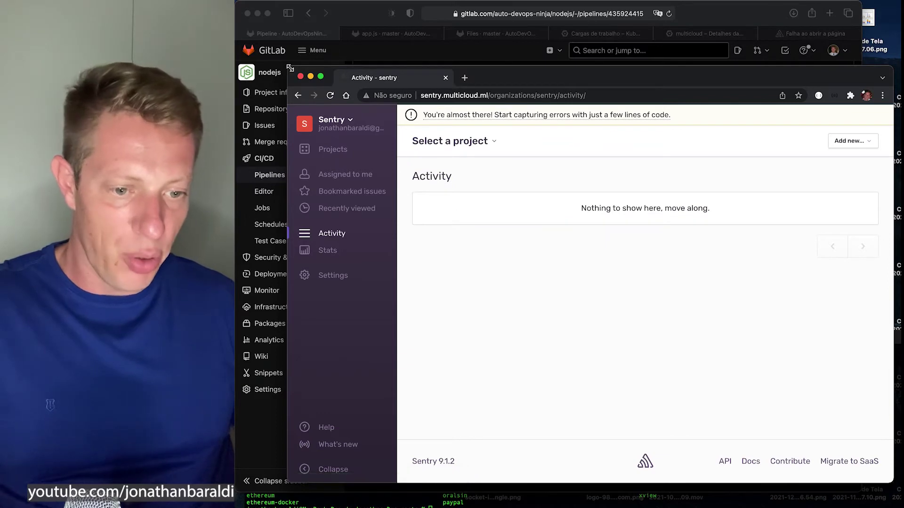
{"action": "left_click", "coordinate": [328, 250]}
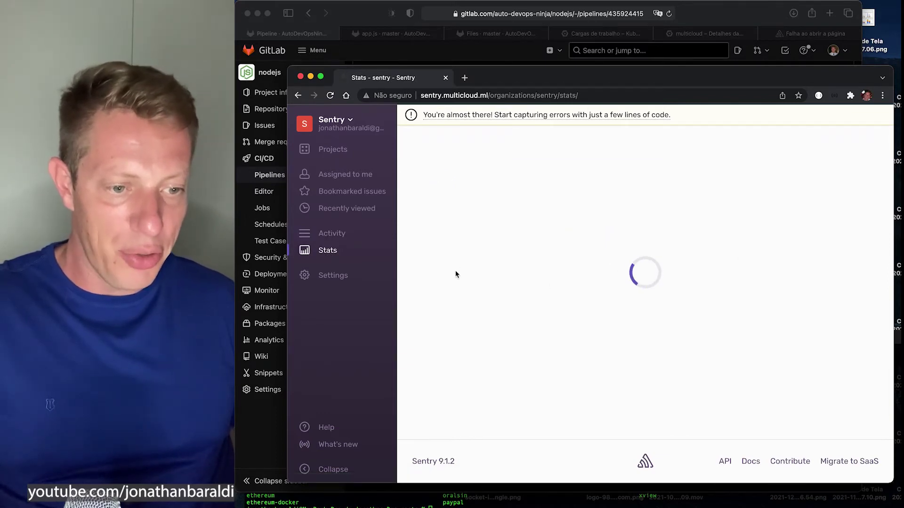
{"action": "scroll", "coordinate": [506, 390], "scroll_direction": "down", "scroll_amount": 1}
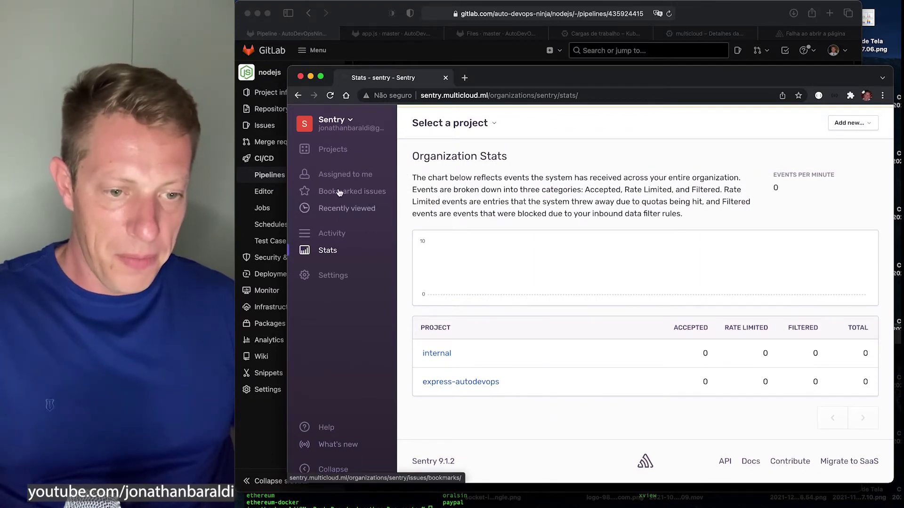
Return to the Sentry projects and open the overview dashboard of express-autodevops
{"action": "left_click", "coordinate": [333, 149]}
{"action": "left_click", "coordinate": [350, 120]}
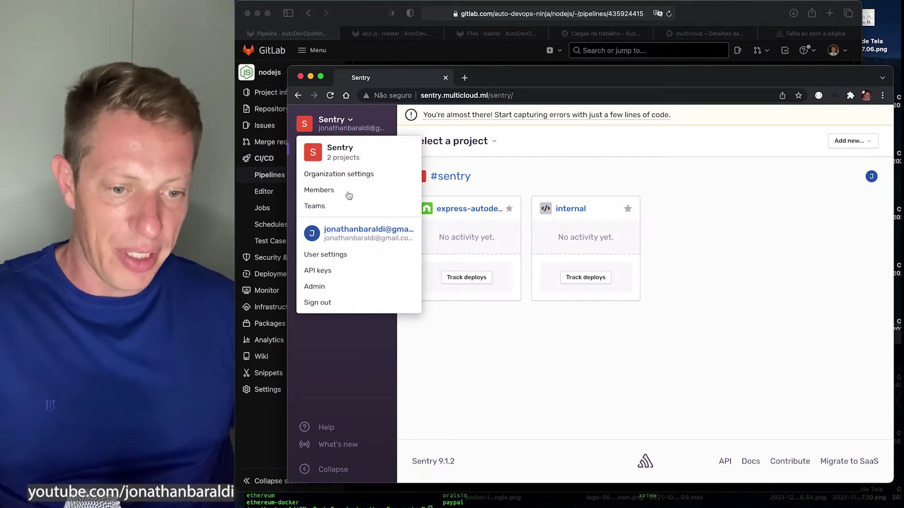
{"action": "left_click", "coordinate": [493, 309]}
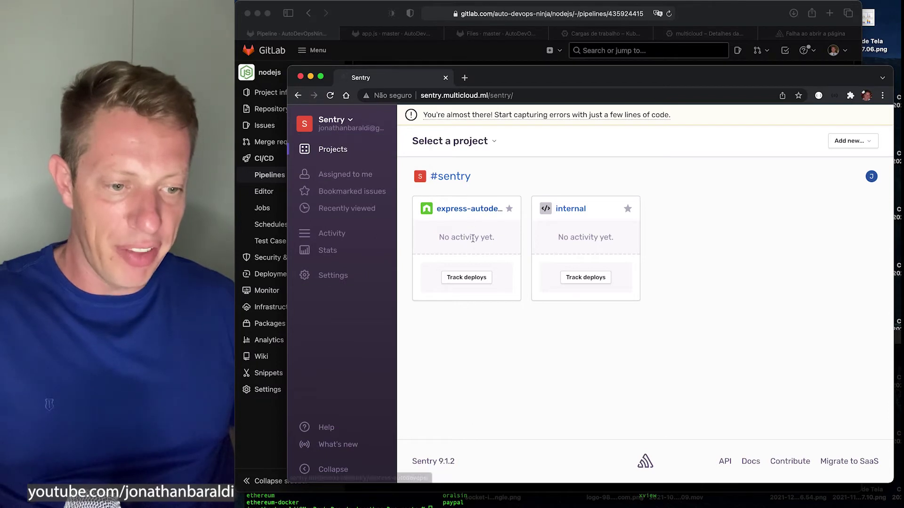
{"action": "left_click", "coordinate": [465, 210]}
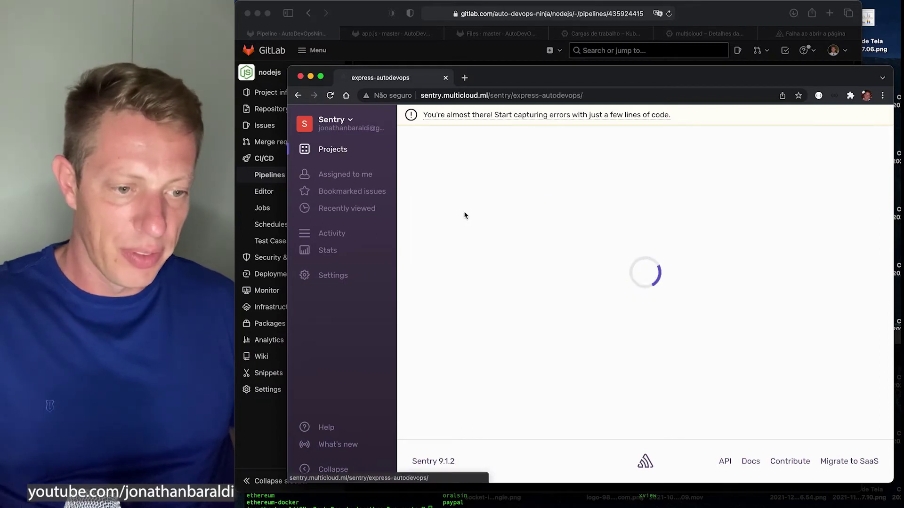
{"action": "left_click", "coordinate": [460, 157]}
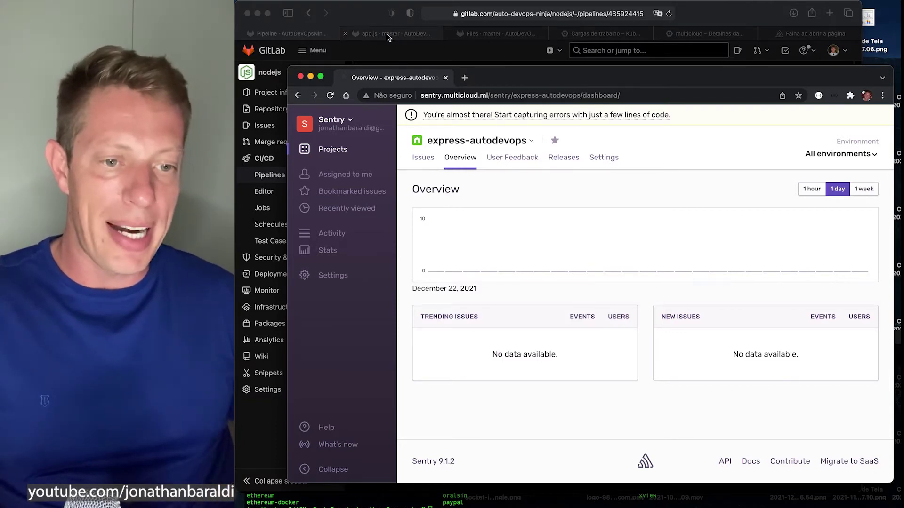
Return to the GitLab window and check the Test stage jobs of the Update app.js pipeline
{"action": "left_click", "coordinate": [362, 17]}
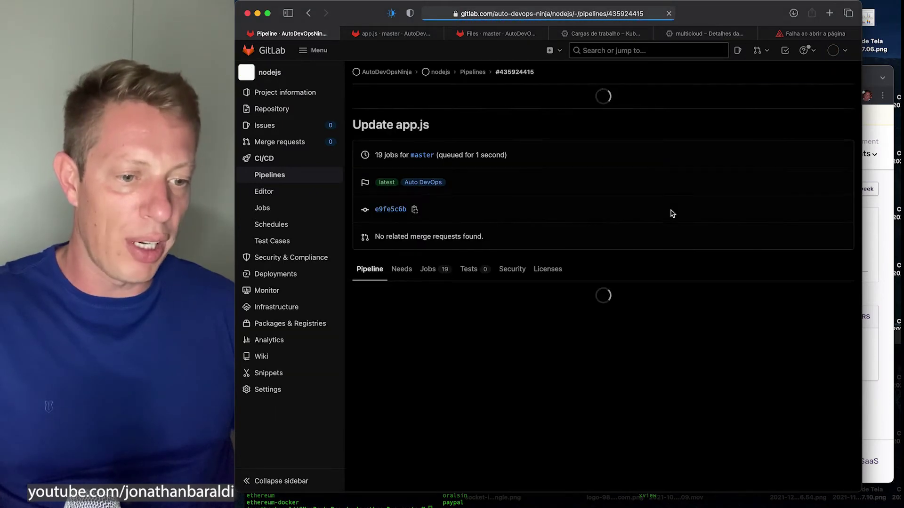
{"action": "scroll", "coordinate": [673, 214], "scroll_direction": "down", "scroll_amount": 3}
{"action": "scroll", "coordinate": [673, 217], "scroll_direction": "right", "scroll_amount": 2}
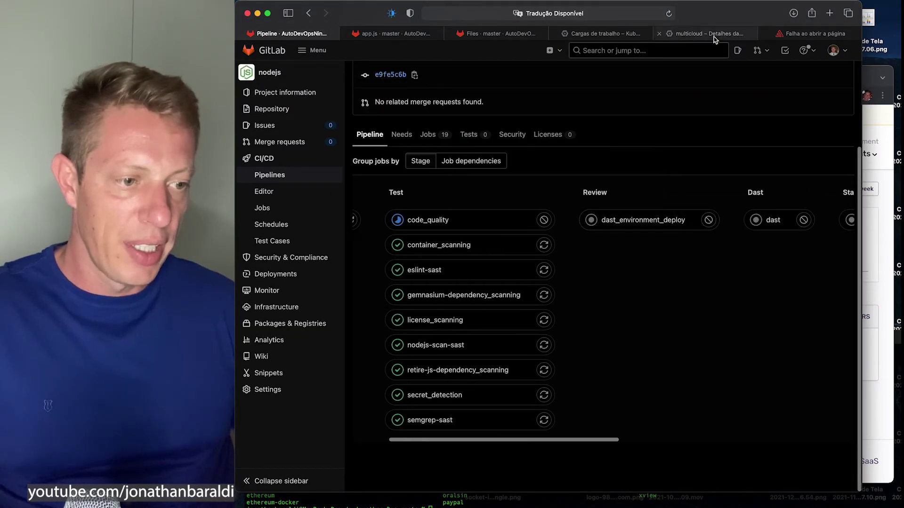
Check the multicloud DNS zone's record sets and the autodevops cluster's workloads in Google Cloud Platform
{"action": "left_click", "coordinate": [711, 34]}
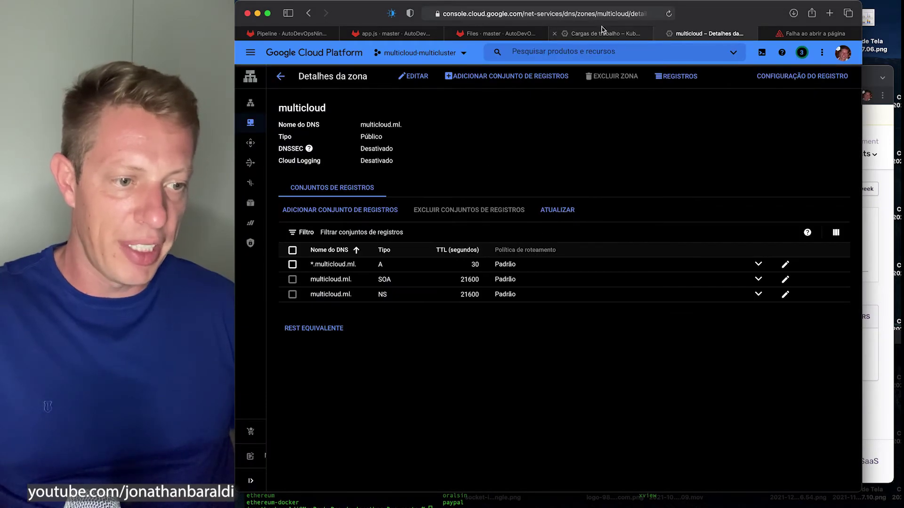
{"action": "left_click", "coordinate": [604, 33]}
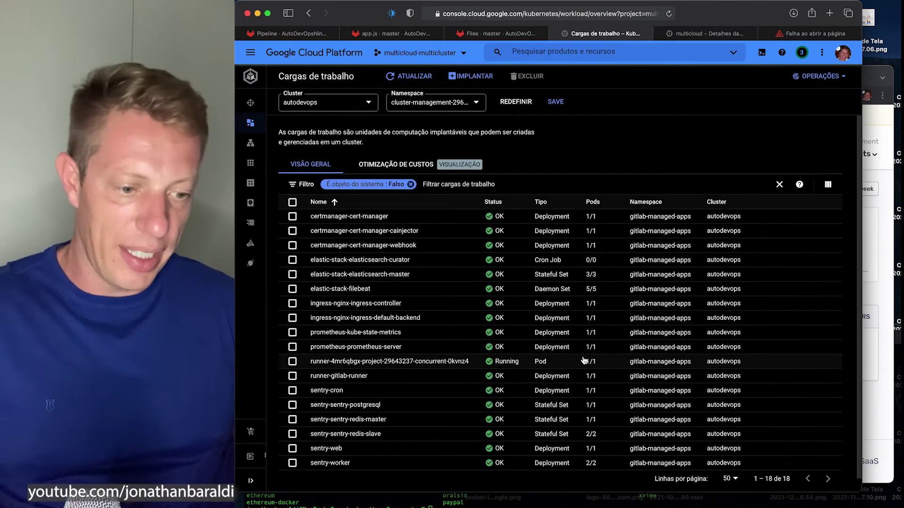
{"action": "scroll", "coordinate": [583, 320], "scroll_direction": "down", "scroll_amount": 2}
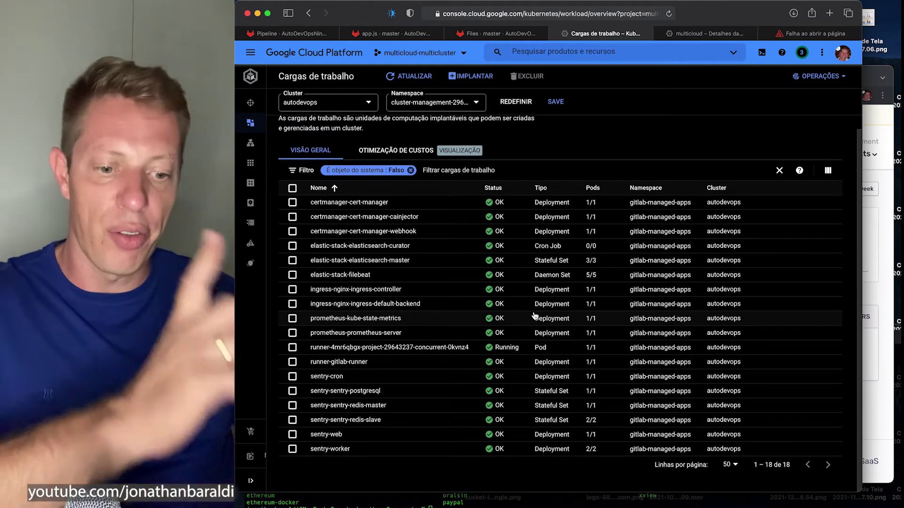
View the cluster-management repository files, and recheck the job stages of the Update app.js pipeline in GitLab
{"action": "left_click", "coordinate": [402, 32]}
{"action": "left_click", "coordinate": [495, 34]}
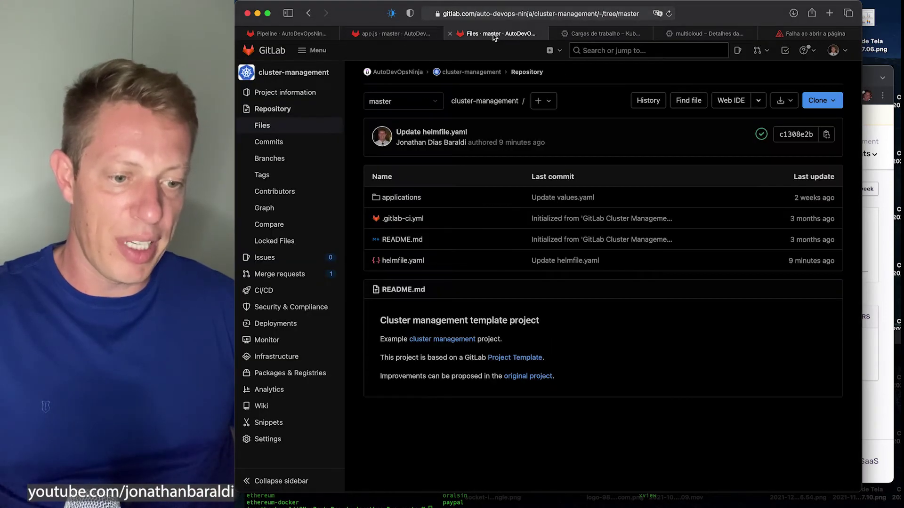
{"action": "left_click", "coordinate": [296, 35]}
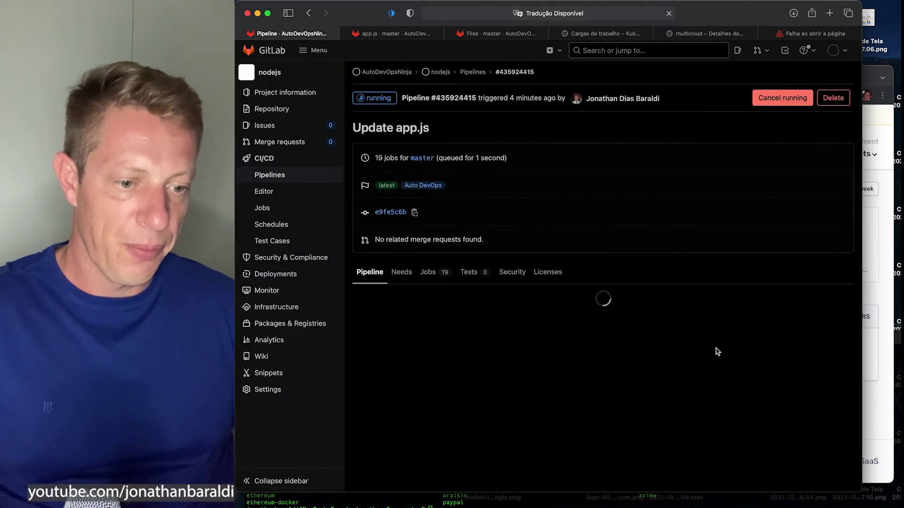
{"action": "scroll", "coordinate": [704, 373], "scroll_direction": "down", "scroll_amount": 3}
{"action": "scroll", "coordinate": [730, 323], "scroll_direction": "right", "scroll_amount": 3}
{"action": "scroll", "coordinate": [730, 324], "scroll_direction": "left", "scroll_amount": 1}
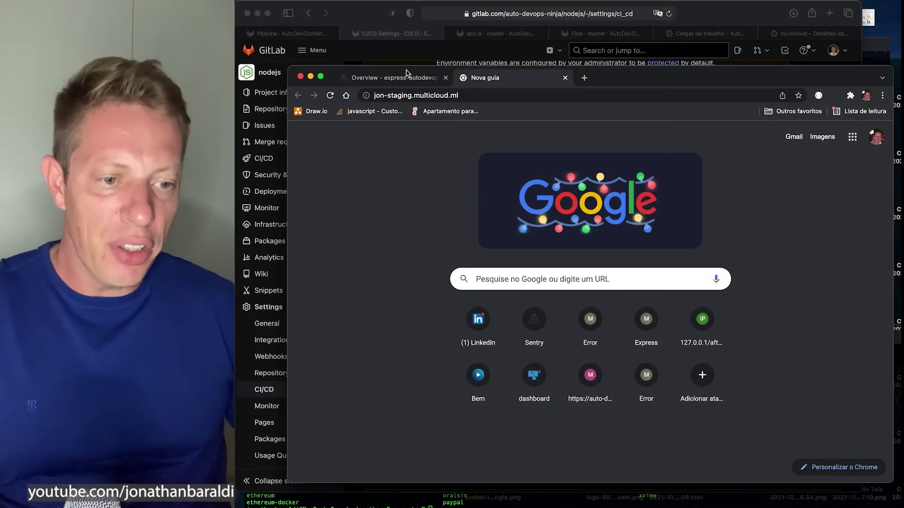
Shrink the browser window clear of the GitLab CI/CD variables and load jon-staging.multicloud.ml/users/, highlighting the error message
{"action": "left_click_drag", "start_coordinate": [654, 89], "coordinate": [660, 101]}
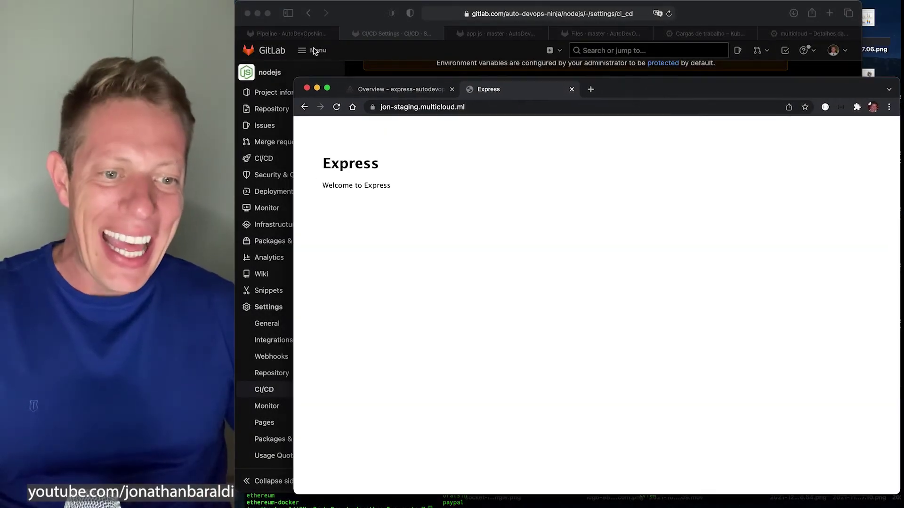
{"action": "left_click_drag", "start_coordinate": [297, 79], "coordinate": [345, 129]}
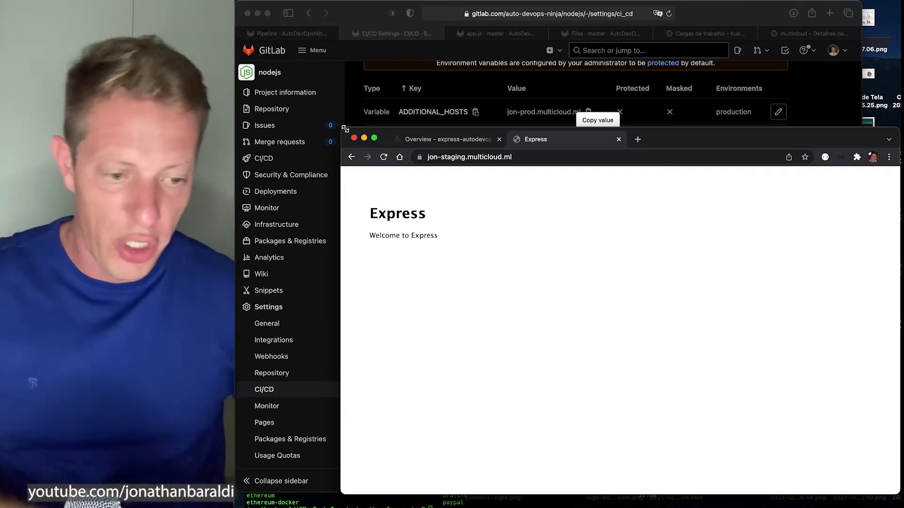
{"action": "left_click", "coordinate": [576, 161]}
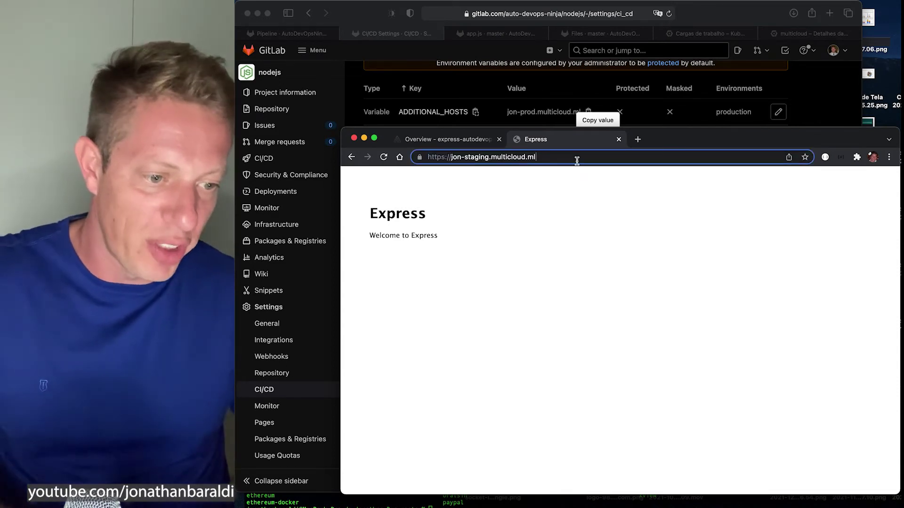
{"action": "key", "text": "Right"}
{"action": "type", "text": "users/"}
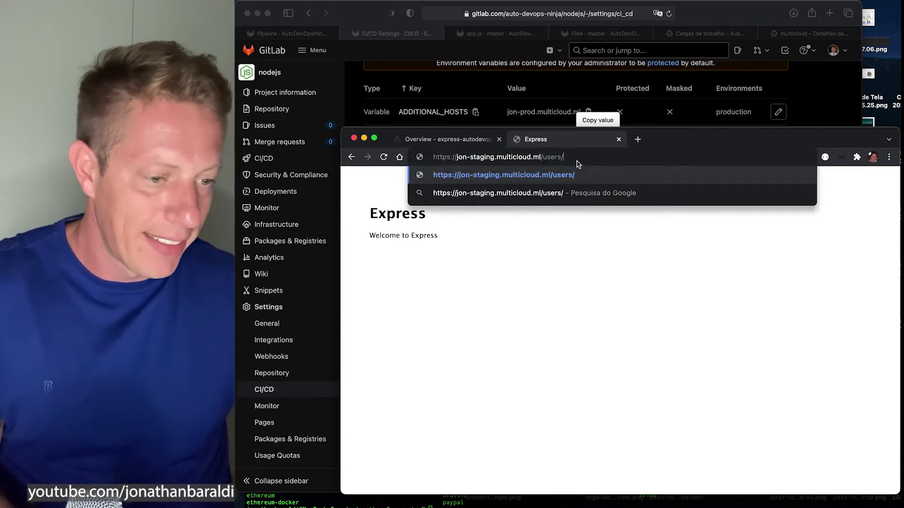
{"action": "key", "text": "Return"}
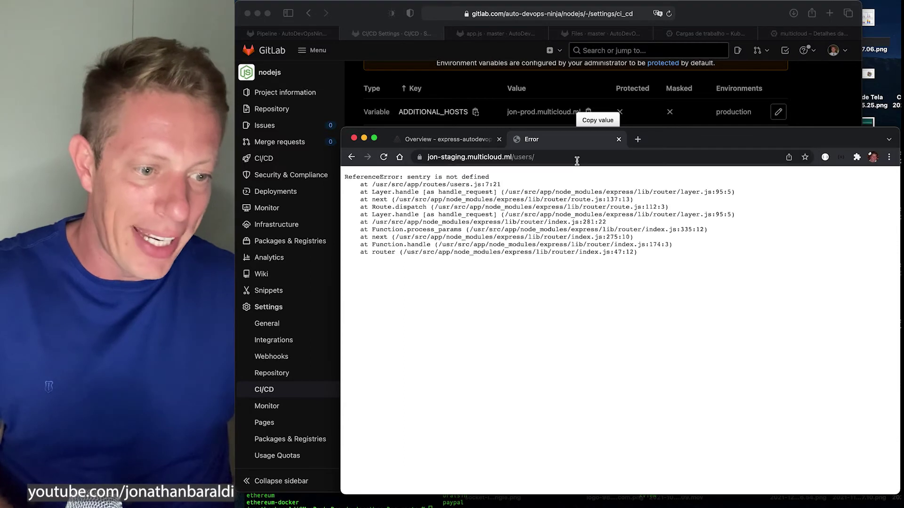
{"action": "left_click_drag", "start_coordinate": [407, 177], "coordinate": [513, 179]}
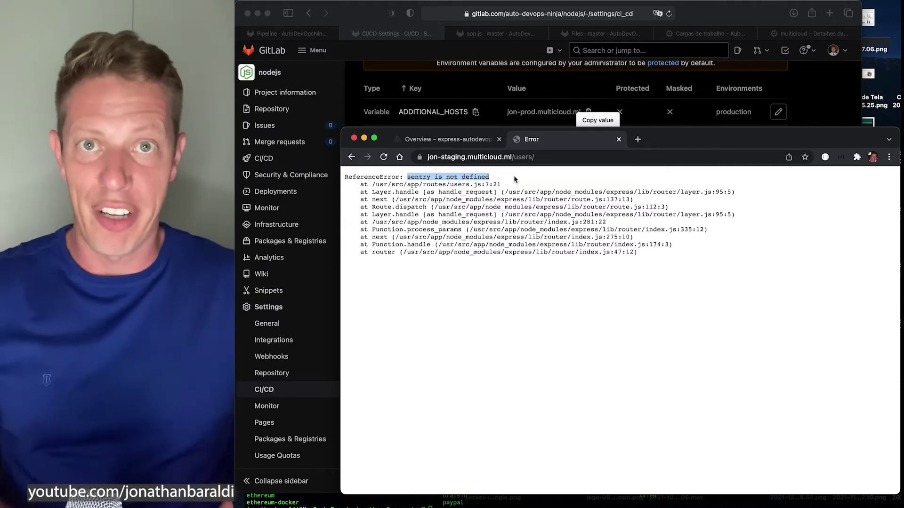
Go back to Sentry, enlarge its window and show the unresolved issues of express-autodevops
{"action": "left_click", "coordinate": [588, 157]}
{"action": "key", "text": "super+a"}
{"action": "left_click", "coordinate": [438, 139]}
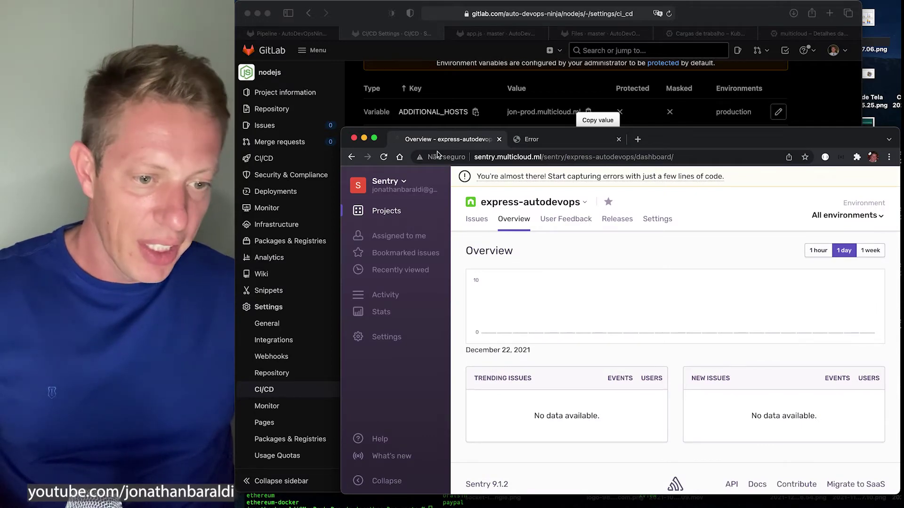
{"action": "left_click_drag", "start_coordinate": [341, 132], "coordinate": [251, 71]}
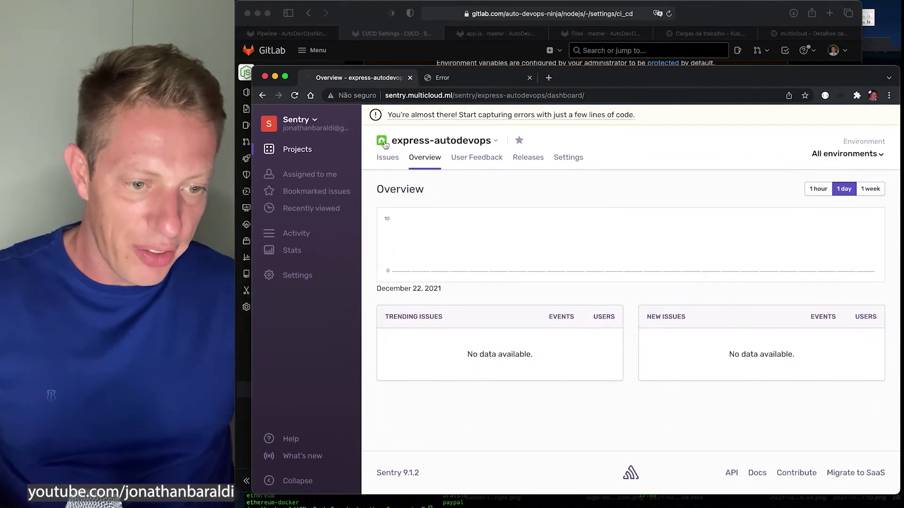
{"action": "left_click", "coordinate": [387, 157]}
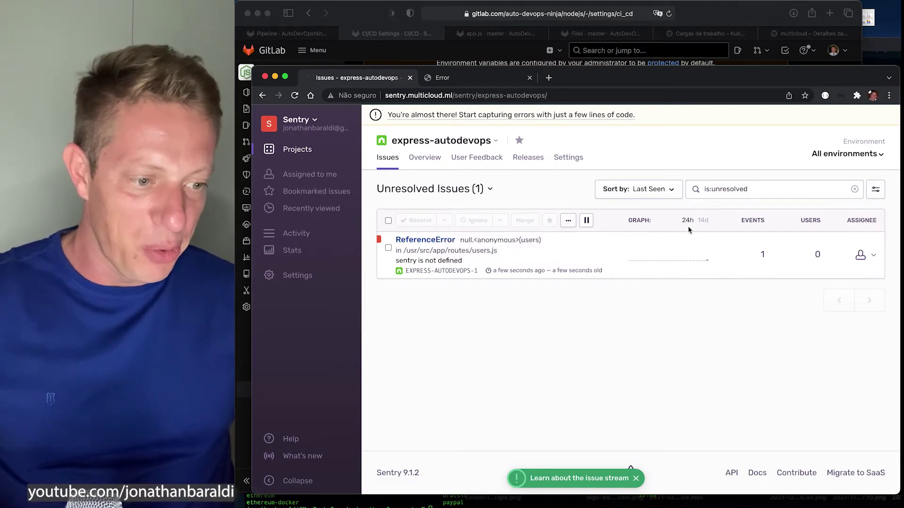
{"action": "left_click", "coordinate": [570, 224]}
{"action": "left_click", "coordinate": [414, 282]}
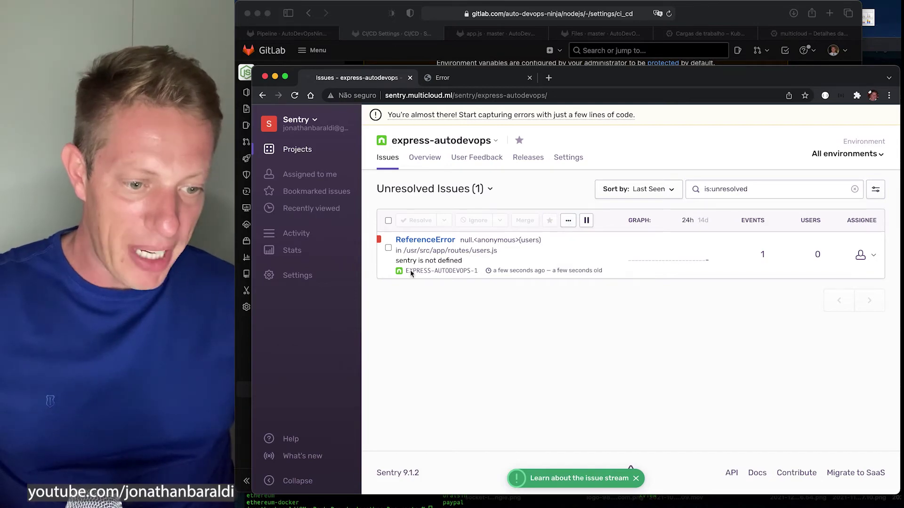
Open the ReferenceError issue and examine its event details, tags and the highlighted code line in users.js
{"action": "left_click", "coordinate": [425, 241]}
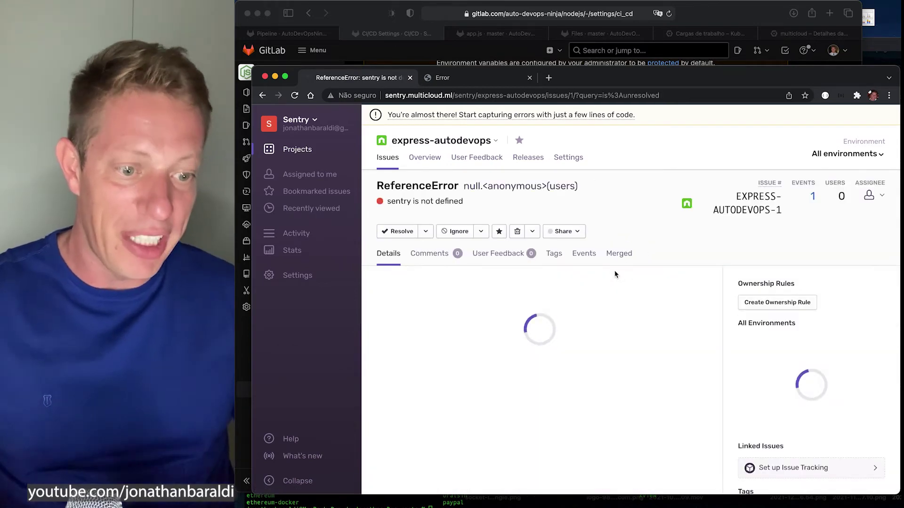
{"action": "scroll", "coordinate": [614, 270], "scroll_direction": "down", "scroll_amount": 3}
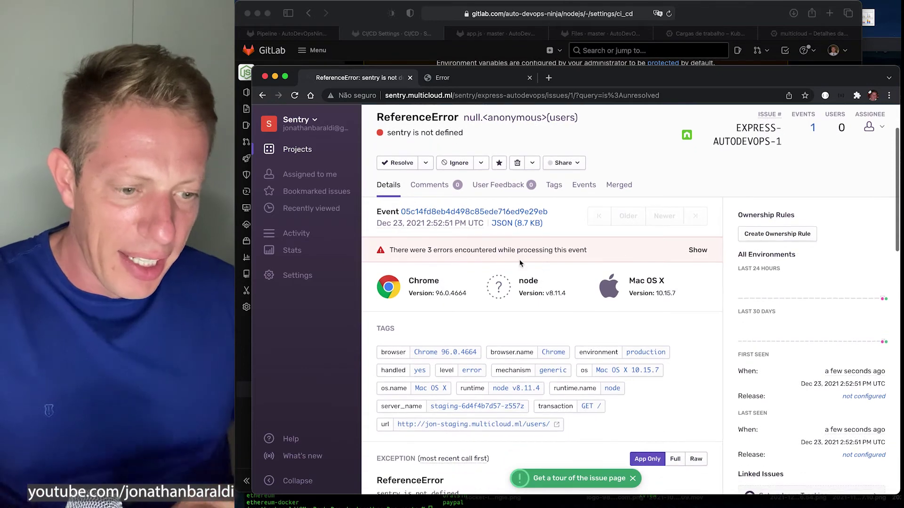
{"action": "left_click_drag", "start_coordinate": [417, 250], "coordinate": [525, 249]}
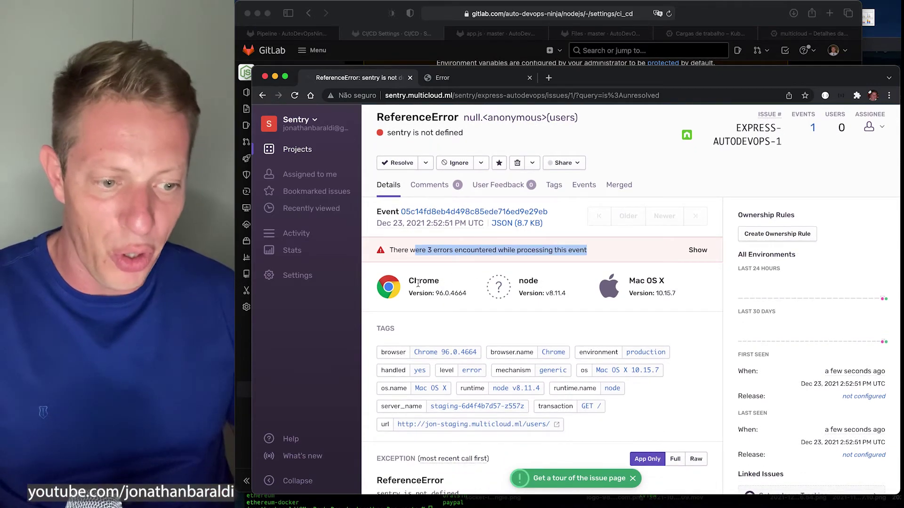
{"action": "left_click_drag", "start_coordinate": [528, 281], "coordinate": [538, 289]}
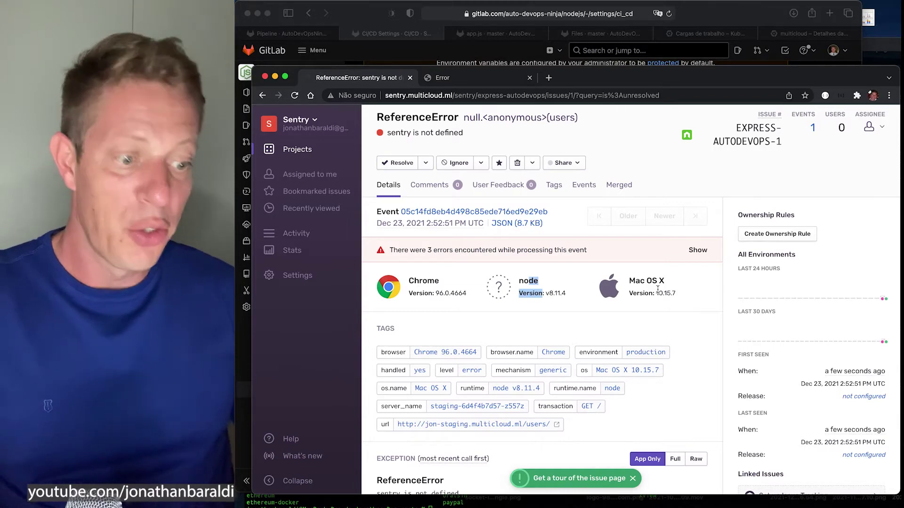
{"action": "scroll", "coordinate": [658, 314], "scroll_direction": "down", "scroll_amount": 3}
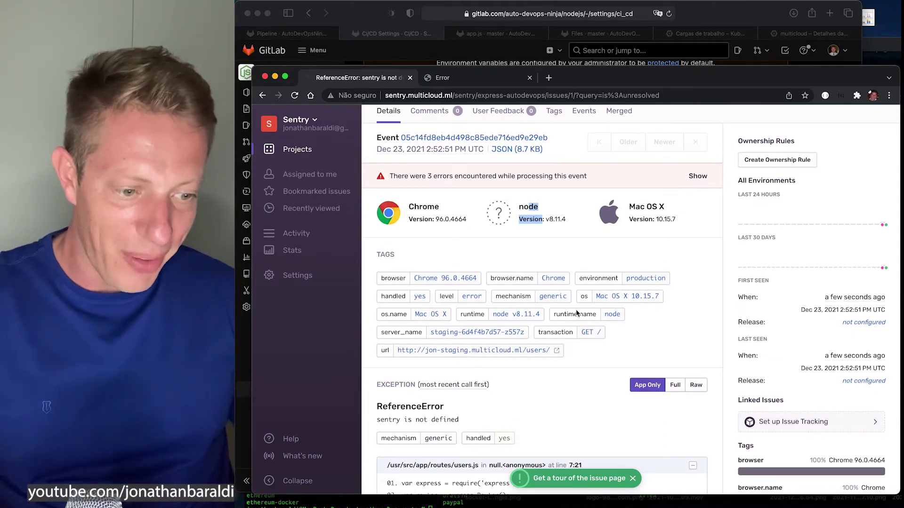
{"action": "scroll", "coordinate": [453, 334], "scroll_direction": "down", "scroll_amount": 7}
{"action": "left_click_drag", "start_coordinate": [408, 375], "coordinate": [619, 377]}
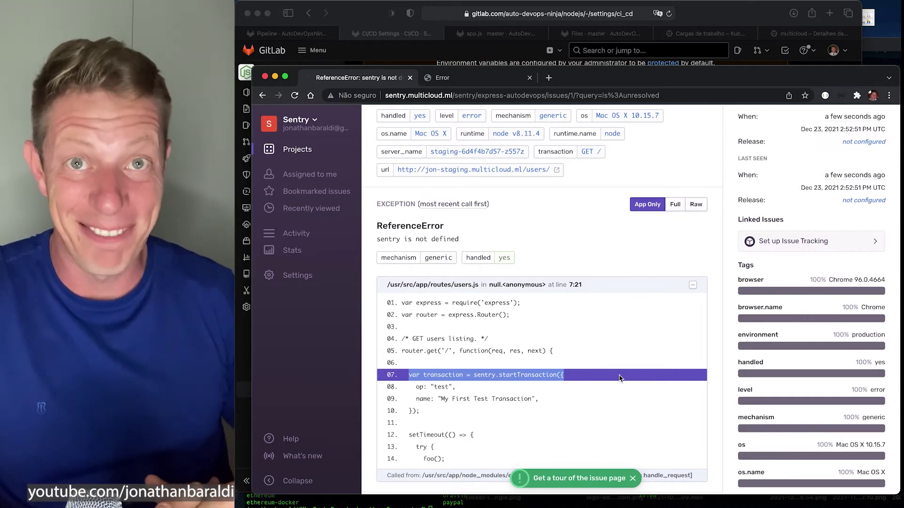
{"action": "scroll", "coordinate": [618, 376], "scroll_direction": "down", "scroll_amount": 4}
{"action": "scroll", "coordinate": [619, 374], "scroll_direction": "up", "scroll_amount": 15}
Load jon-staging.multicloud.ml/debug-sentry/ in the staging site's tab and highlight the error message it shows
{"action": "left_click", "coordinate": [442, 78]}
{"action": "left_click", "coordinate": [476, 95]}
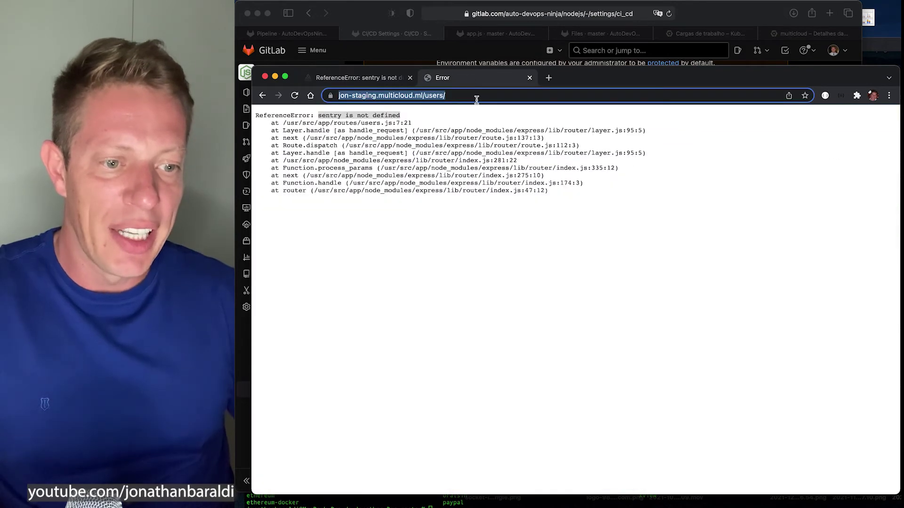
{"action": "left_click", "coordinate": [476, 96]}
{"action": "key", "text": "BackSpace"}
{"action": "key", "text": "BackSpace"}
{"action": "key", "text": "BackSpace"}
{"action": "key", "text": "BackSpace"}
{"action": "key", "text": "BackSpace"}
{"action": "key", "text": "BackSpace"}
{"action": "type", "text": "d"}
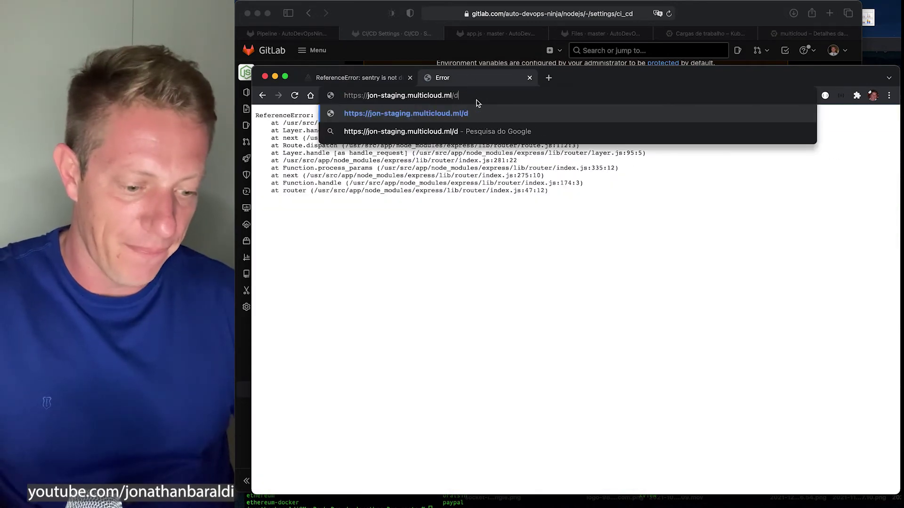
{"action": "type", "text": "ebug-sentry"}
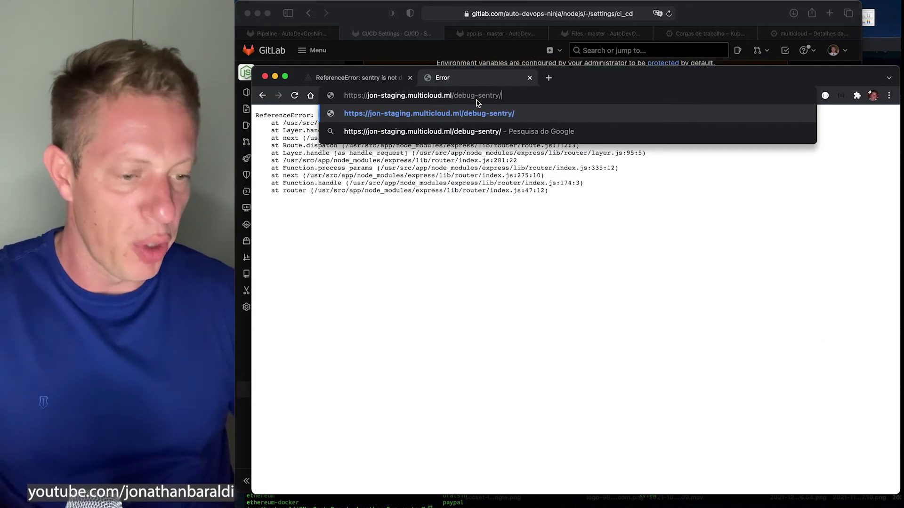
{"action": "type", "text": "/"}
{"action": "key", "text": "Return"}
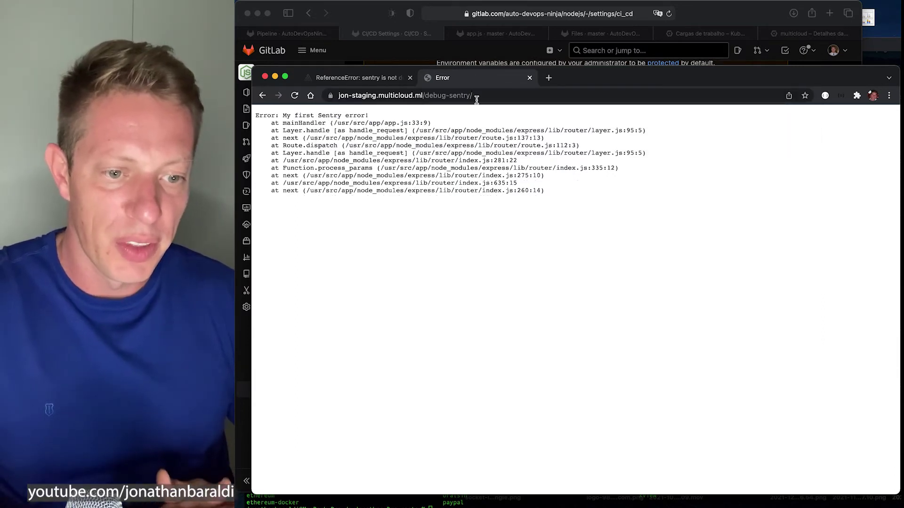
{"action": "left_click_drag", "start_coordinate": [406, 115], "coordinate": [255, 116]}
Return to the Sentry projects and open the issues list of express-autodevops
{"action": "left_click", "coordinate": [368, 82]}
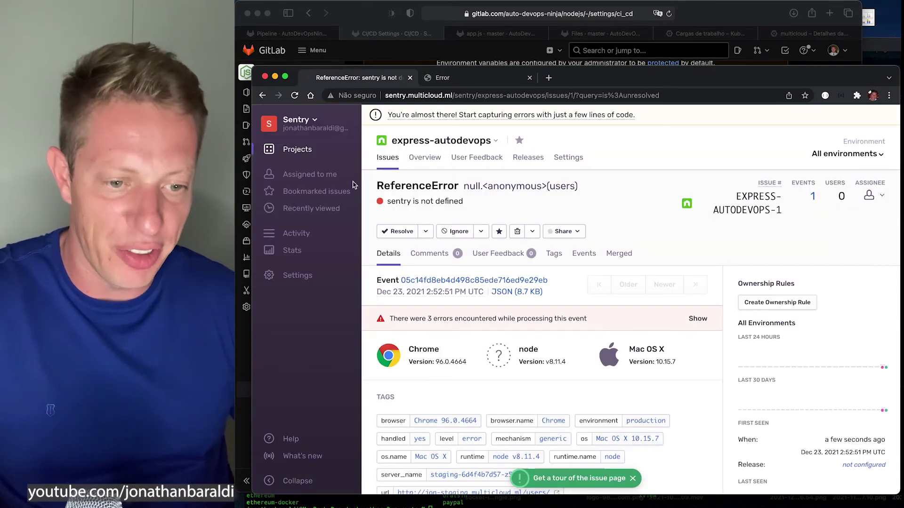
{"action": "left_click", "coordinate": [300, 154]}
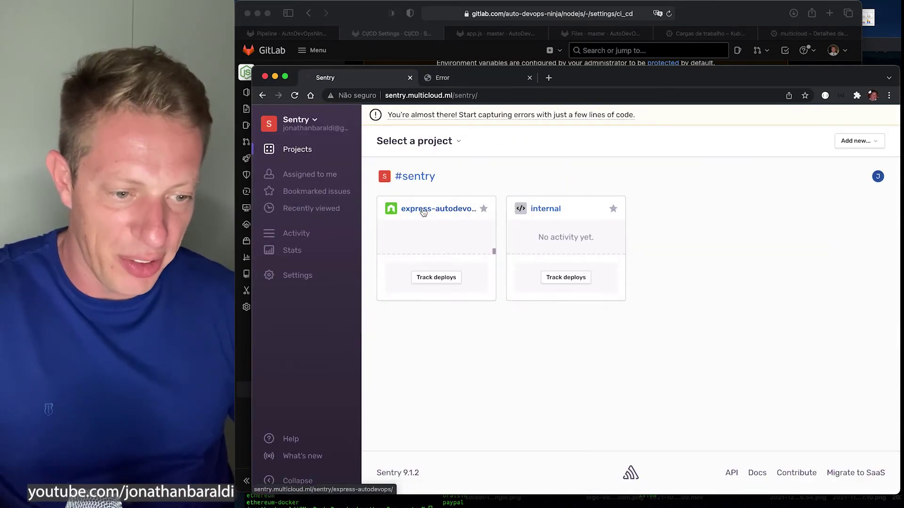
{"action": "left_click", "coordinate": [422, 210]}
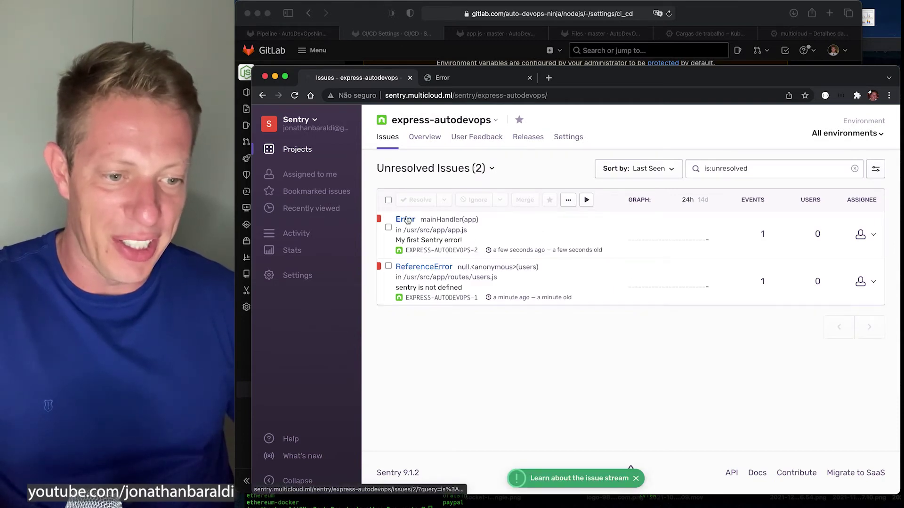
Select both unresolved issues and set an assignee for the 'My first Sentry error!' issue
{"action": "left_click_drag", "start_coordinate": [446, 243], "coordinate": [461, 241]}
{"action": "left_click", "coordinate": [398, 240]}
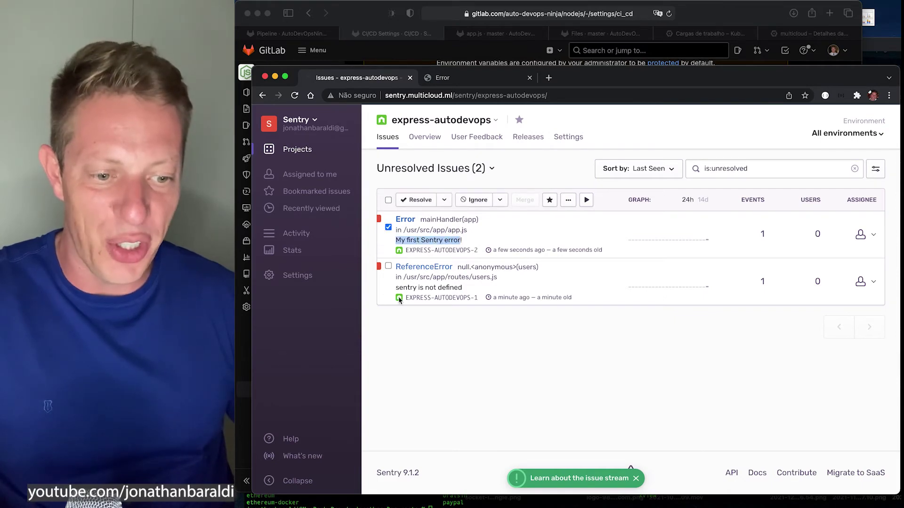
{"action": "left_click_drag", "start_coordinate": [400, 289], "coordinate": [423, 289]}
{"action": "left_click", "coordinate": [400, 241]}
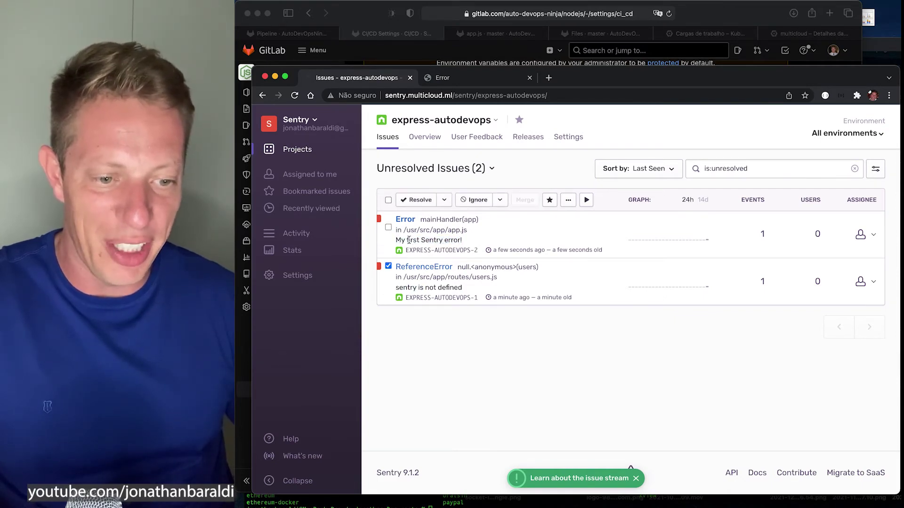
{"action": "left_click_drag", "start_coordinate": [400, 240], "coordinate": [456, 240]}
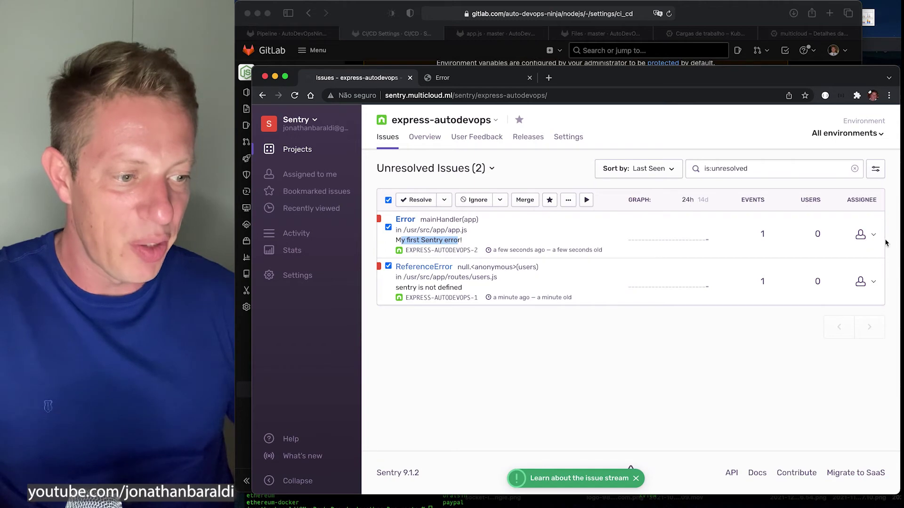
{"action": "left_click", "coordinate": [869, 234]}
{"action": "left_click", "coordinate": [810, 287]}
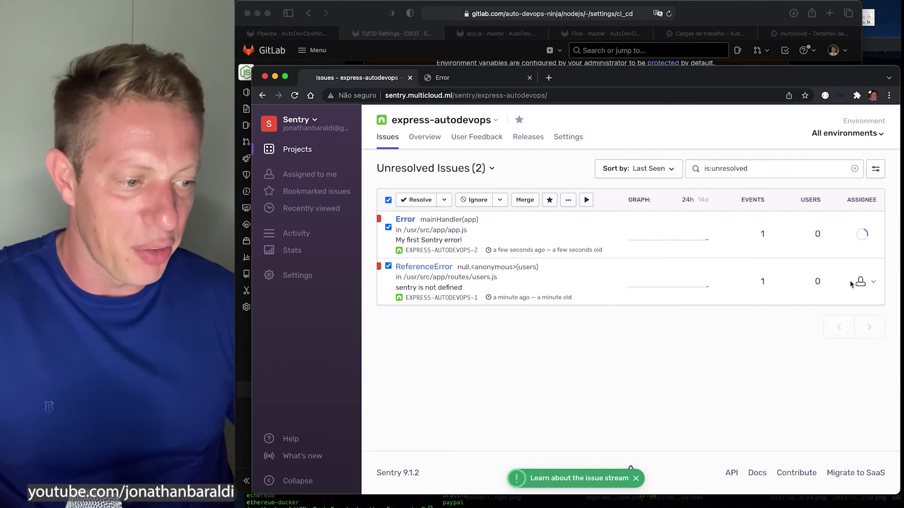
Assign the ReferenceError issue to the project member offered in its assignee list
{"action": "left_click", "coordinate": [874, 282]}
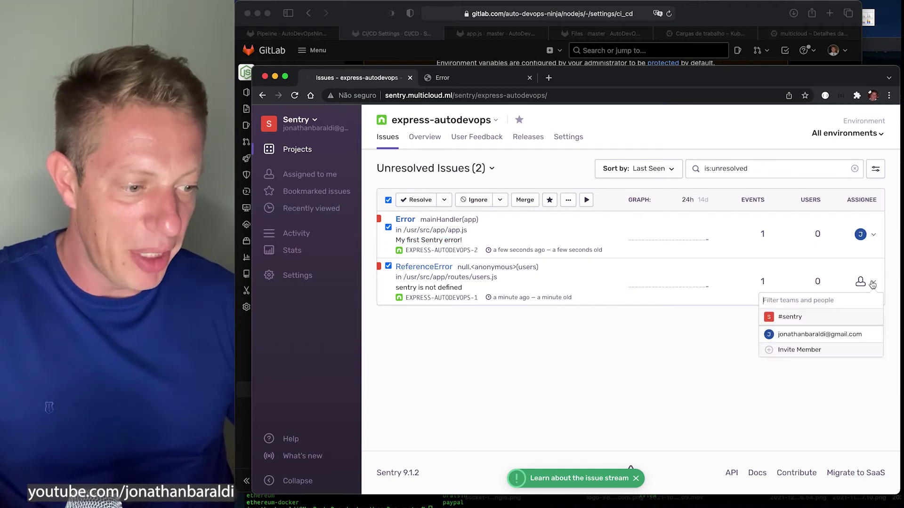
{"action": "left_click", "coordinate": [832, 335]}
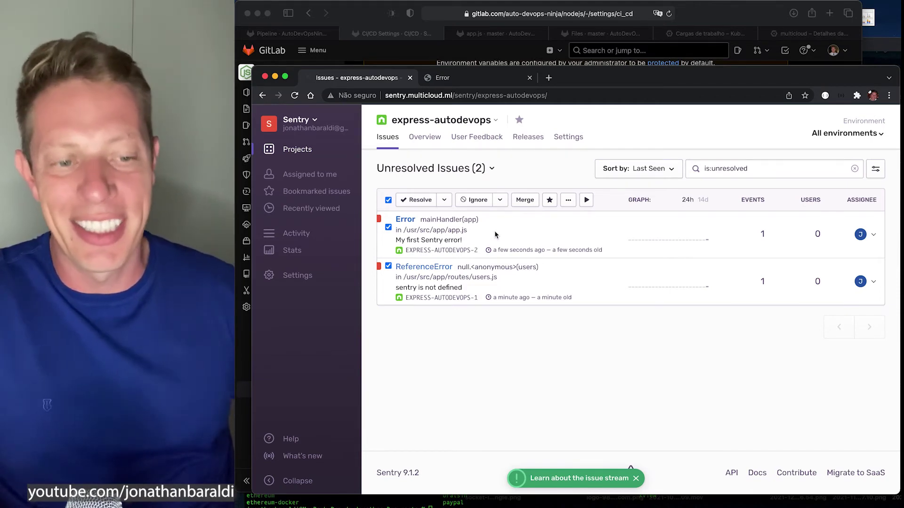
Open the 'My first Sentry error!' issue and examine its event details, tags and the highlighted code line in app.js
{"action": "left_click", "coordinate": [405, 219]}
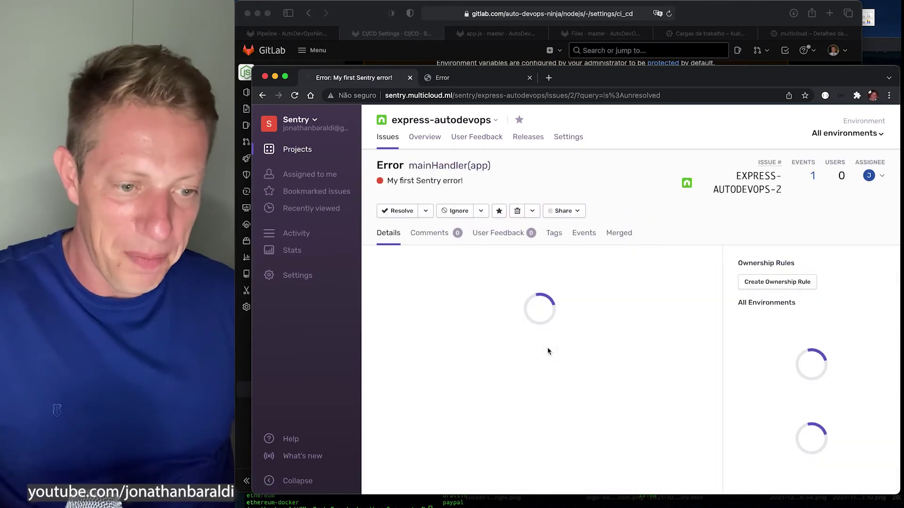
{"action": "scroll", "coordinate": [431, 242], "scroll_direction": "down", "scroll_amount": 1}
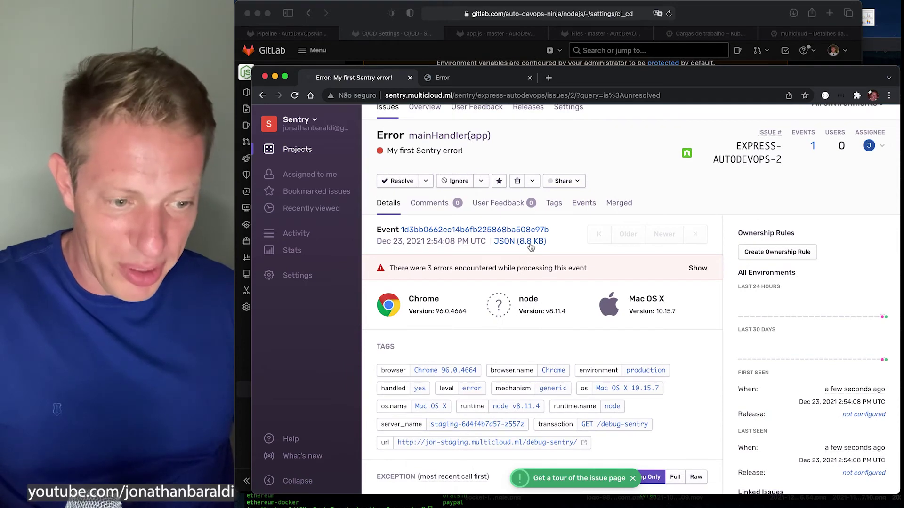
{"action": "scroll", "coordinate": [489, 346], "scroll_direction": "down", "scroll_amount": 3}
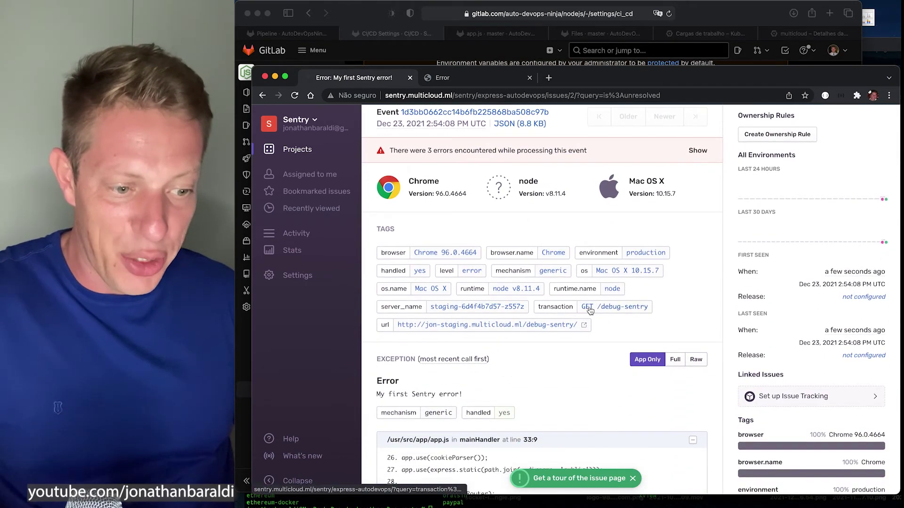
{"action": "scroll", "coordinate": [595, 311], "scroll_direction": "down", "scroll_amount": 4}
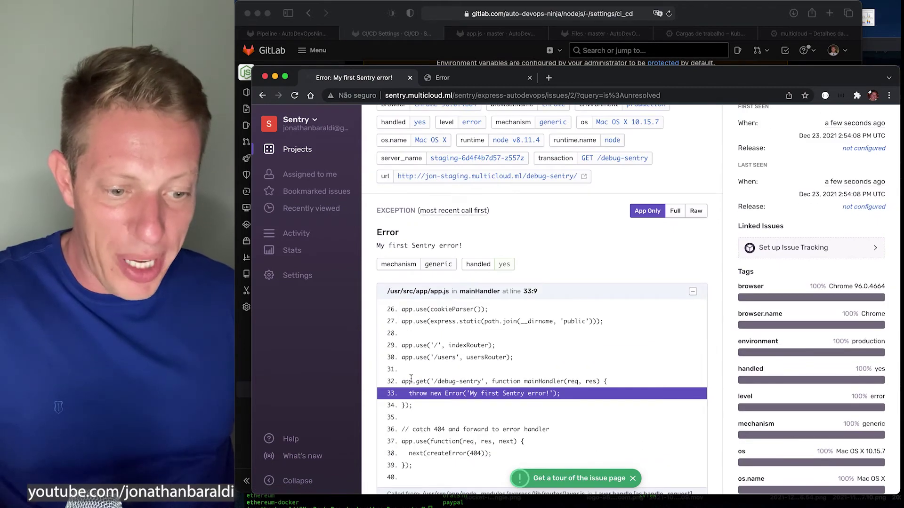
{"action": "scroll", "coordinate": [555, 386], "scroll_direction": "down", "scroll_amount": 5}
{"action": "scroll", "coordinate": [470, 306], "scroll_direction": "up", "scroll_amount": 15}
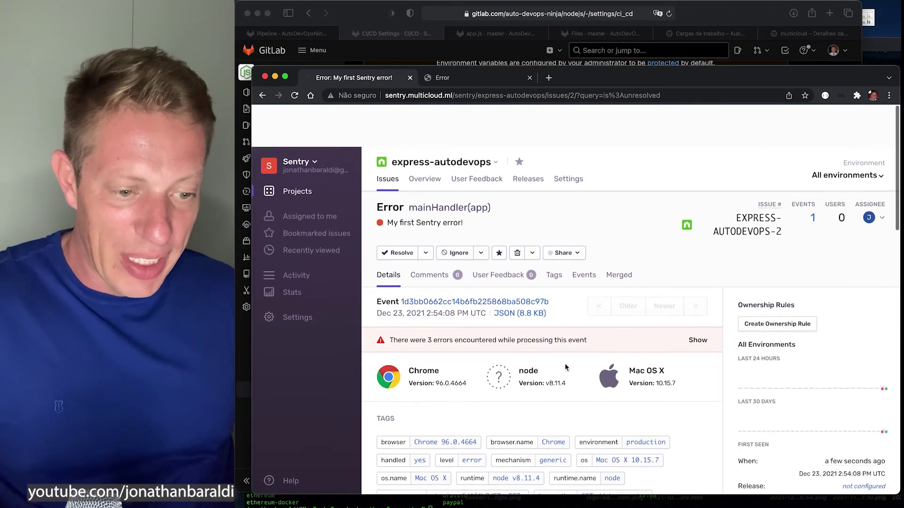
Look through the issue's comments, user feedback, tags and merged fingerprints
{"action": "left_click", "coordinate": [433, 240]}
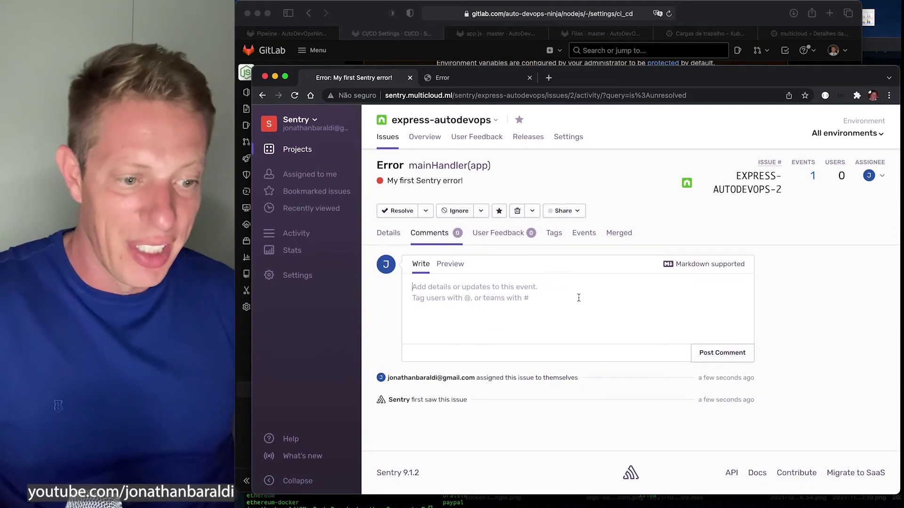
{"action": "left_click", "coordinate": [503, 234]}
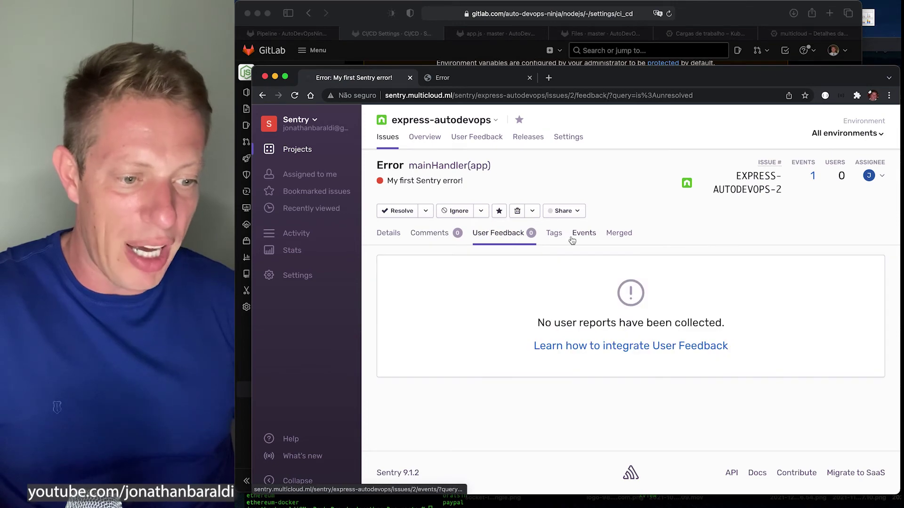
{"action": "left_click", "coordinate": [553, 234]}
{"action": "left_click", "coordinate": [619, 234]}
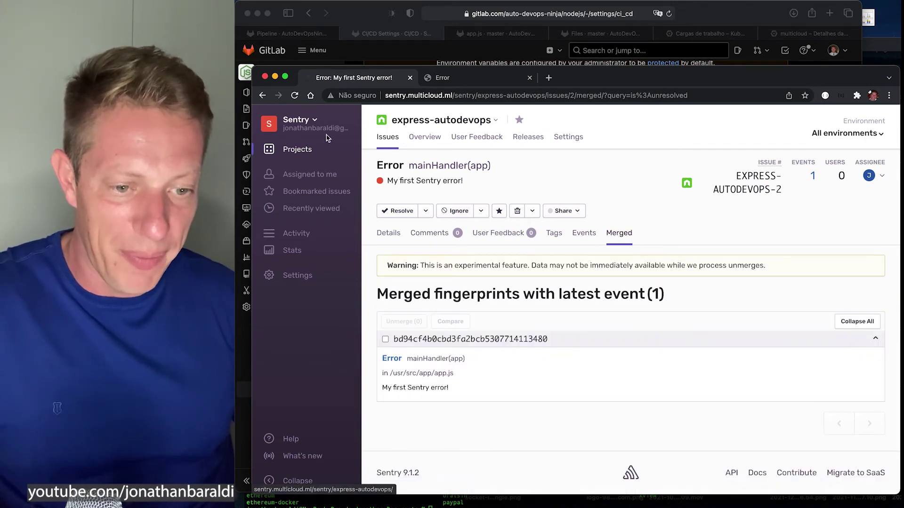
Return through the Sentry projects to express-autodevops and inspect its overview event chart for 1 day and 1 hour
{"action": "left_click", "coordinate": [297, 149]}
{"action": "left_click", "coordinate": [417, 164]}
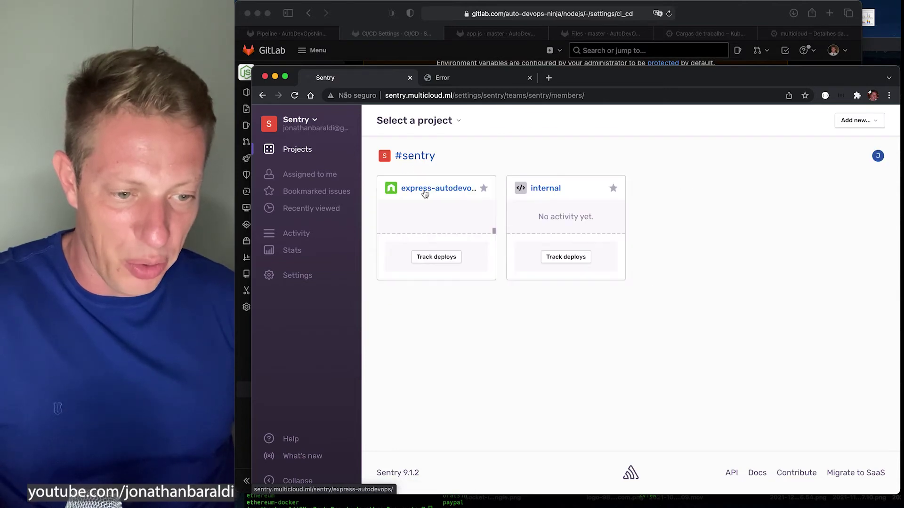
{"action": "left_click", "coordinate": [294, 156]}
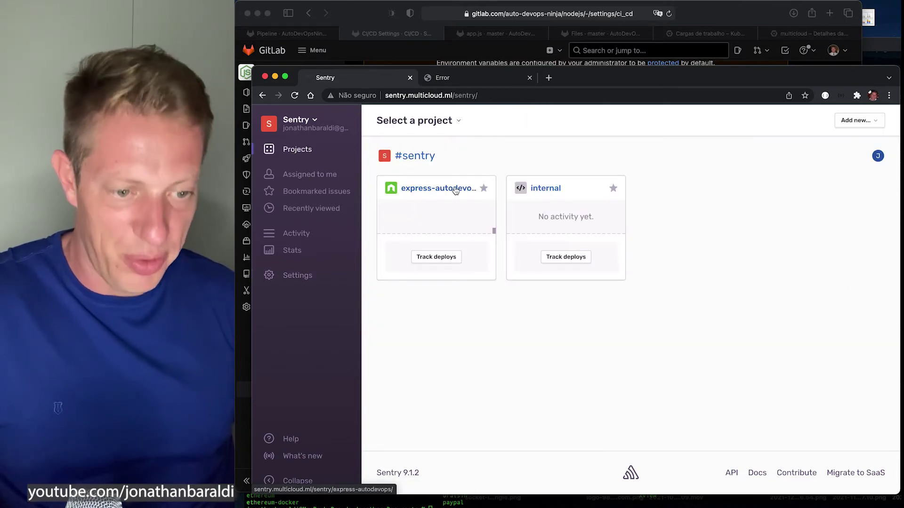
{"action": "left_click", "coordinate": [445, 190]}
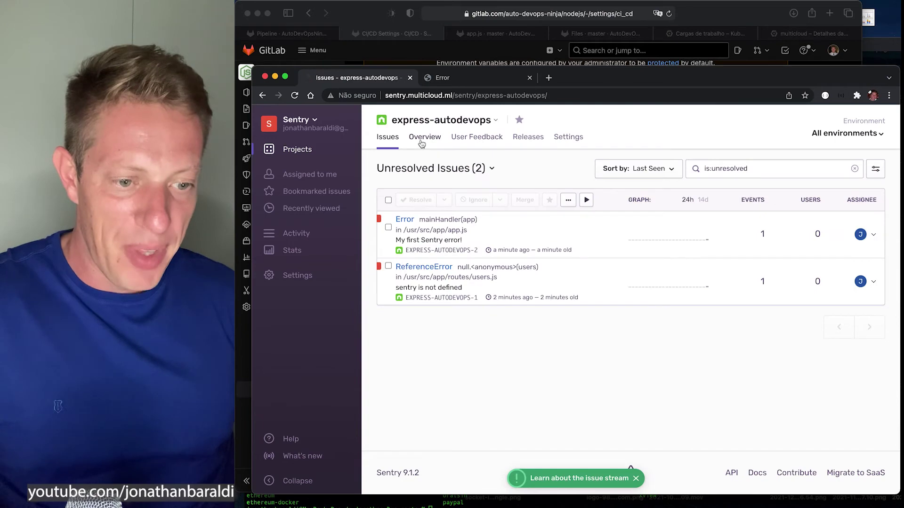
{"action": "left_click", "coordinate": [422, 140]}
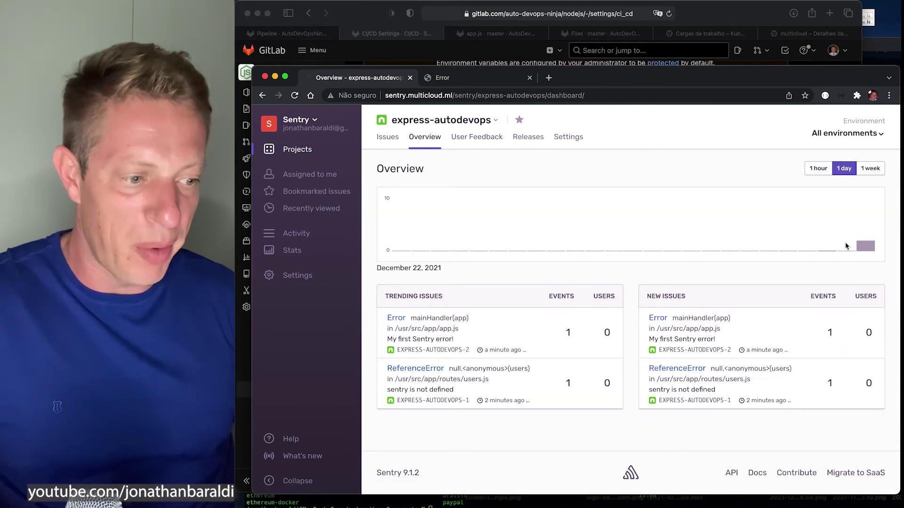
{"action": "mouse_move", "coordinate": [868, 248]}
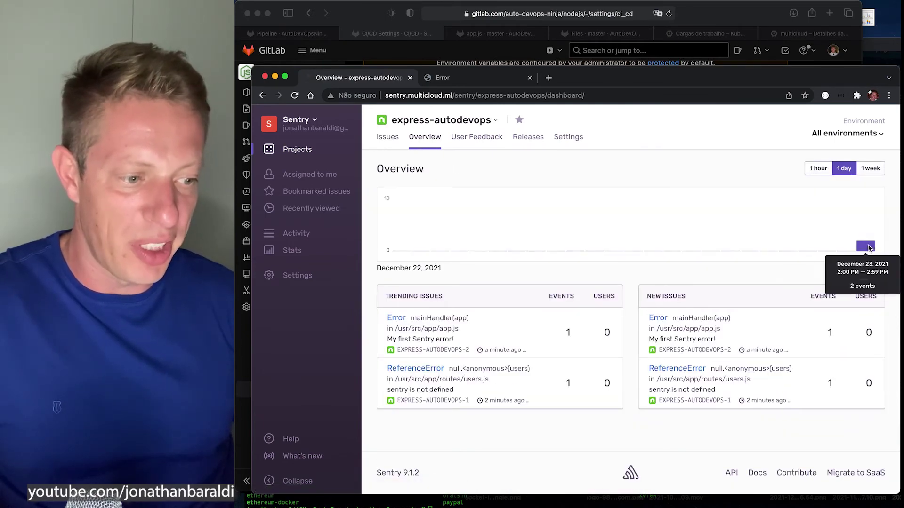
{"action": "left_click", "coordinate": [818, 168]}
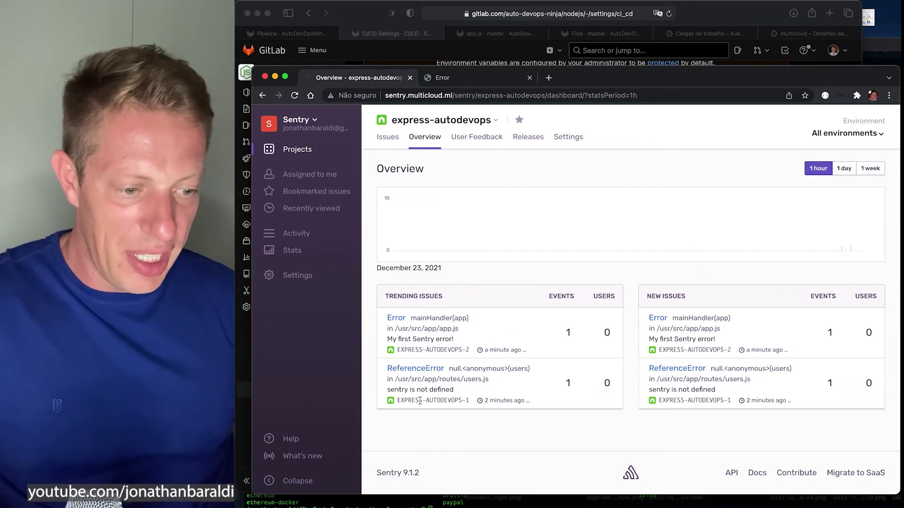
Load the staging site's /debug-sentry/ page again several times to trigger more errors
{"action": "key", "text": "ctrl+Tab"}
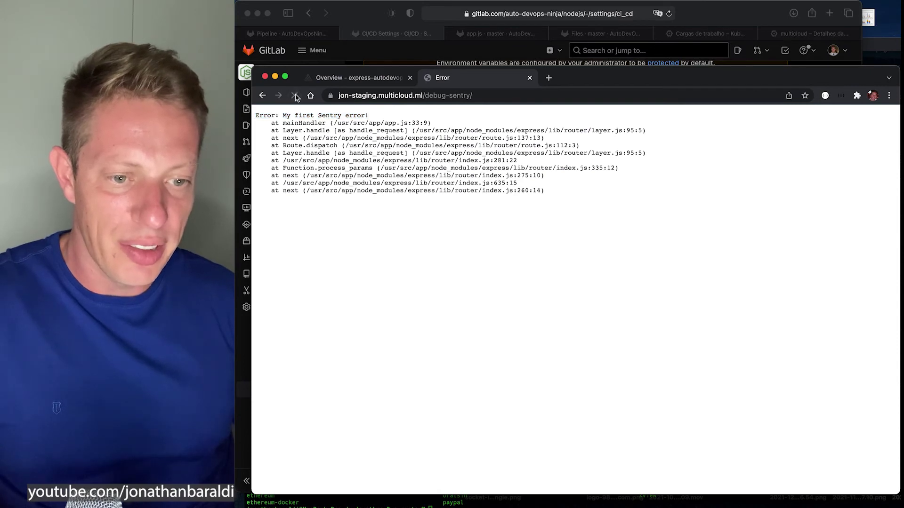
{"action": "left_click", "coordinate": [525, 96]}
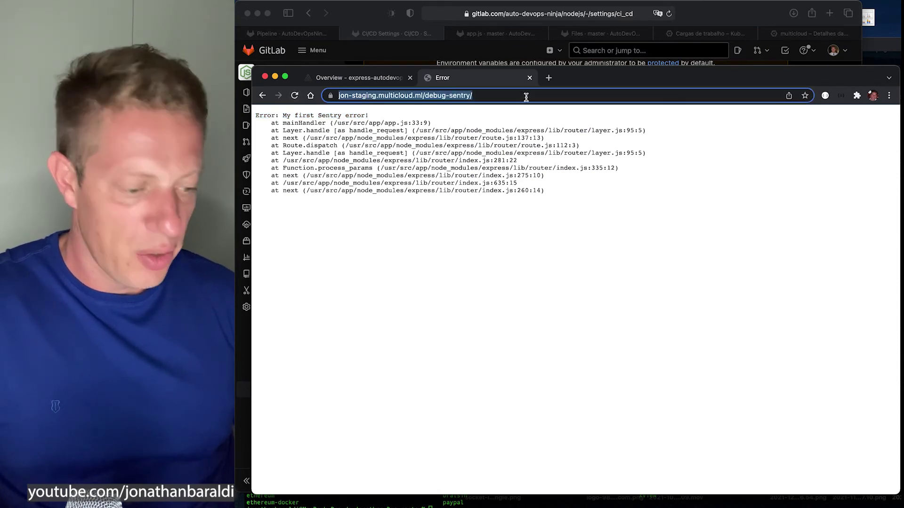
{"action": "key", "text": "Return"}
{"action": "left_click", "coordinate": [544, 102]}
{"action": "key", "text": "Return"}
{"action": "left_click", "coordinate": [561, 98]}
{"action": "key", "text": "Return"}
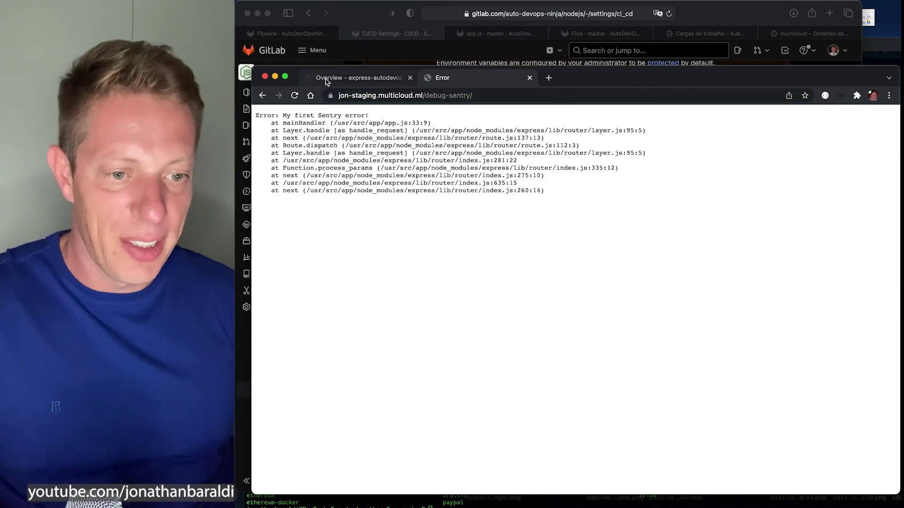
Return to the express-autodevops issues list in Sentry, enable real-time updates and reload the page
{"action": "left_click", "coordinate": [322, 78]}
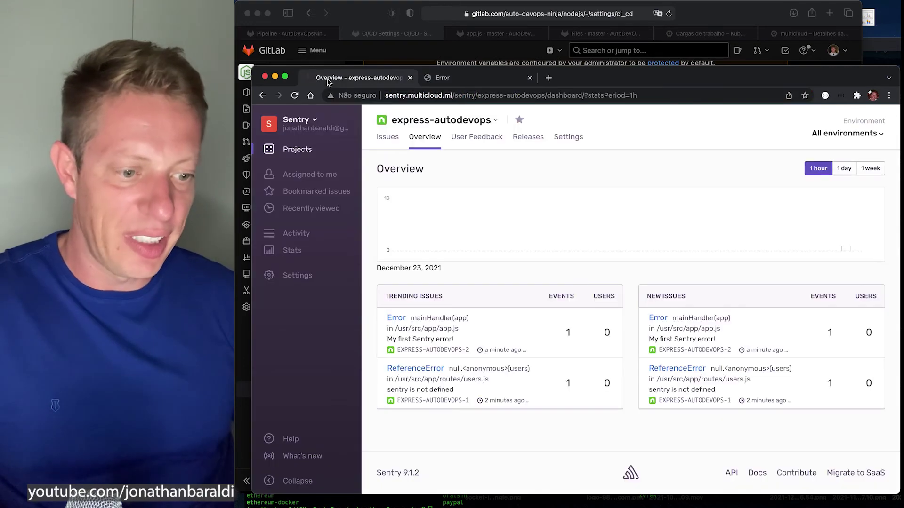
{"action": "left_click", "coordinate": [388, 137]}
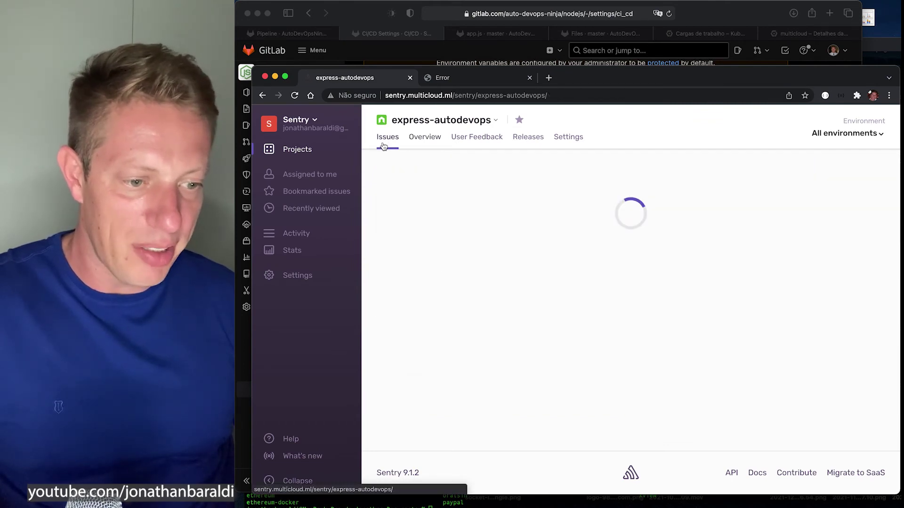
{"action": "left_click", "coordinate": [587, 200]}
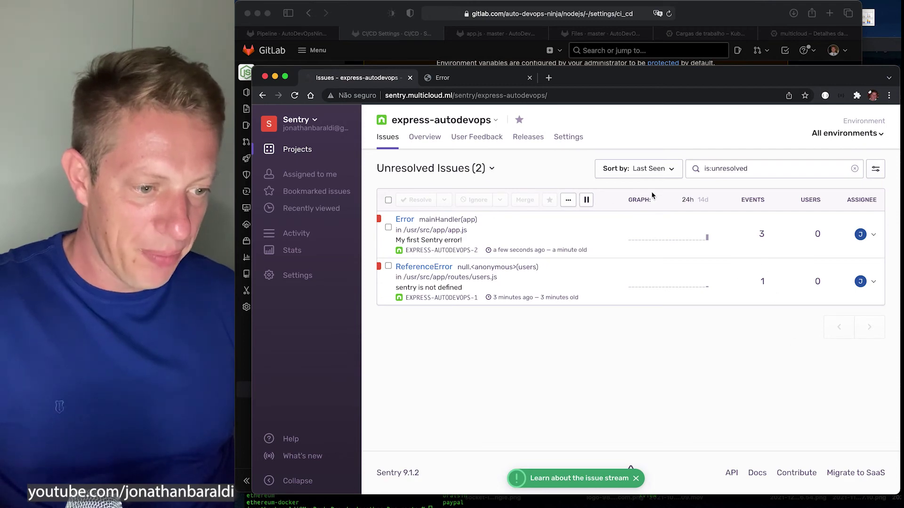
{"action": "left_click", "coordinate": [295, 95]}
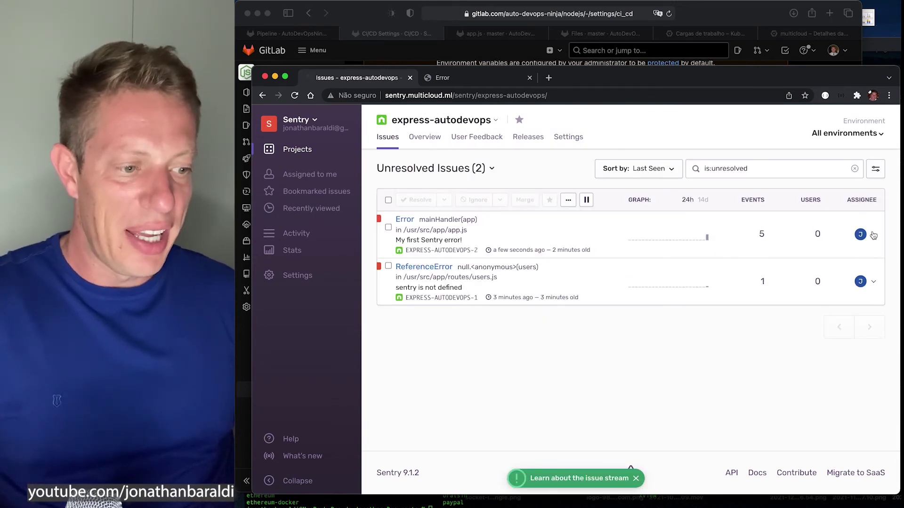
Open the 'My first Sentry error!' issue's events and examine each event's time, environment, server, transaction and URL
{"action": "left_click", "coordinate": [405, 221]}
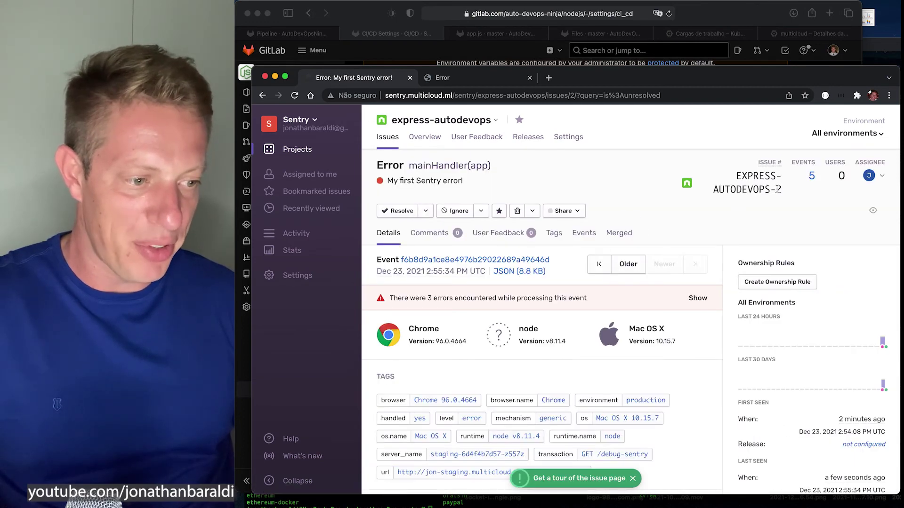
{"action": "left_click", "coordinate": [810, 177]}
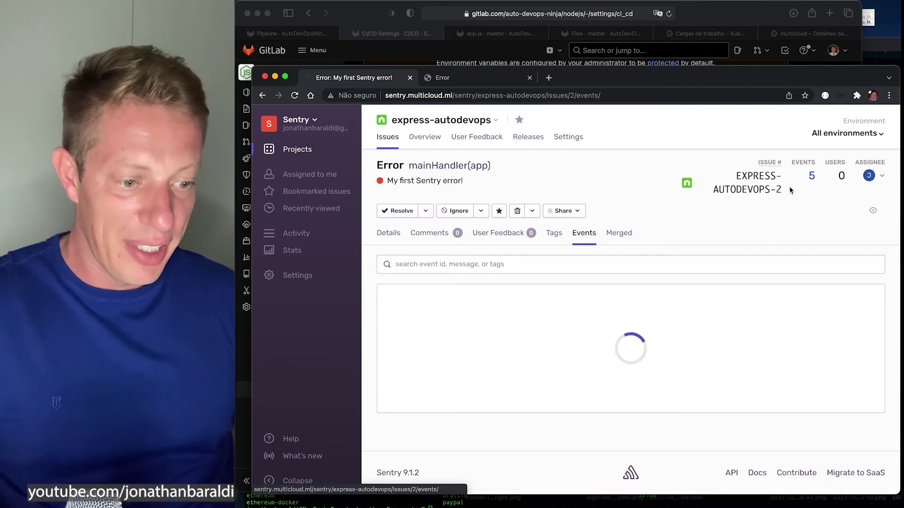
{"action": "scroll", "coordinate": [725, 207], "scroll_direction": "down", "scroll_amount": 2}
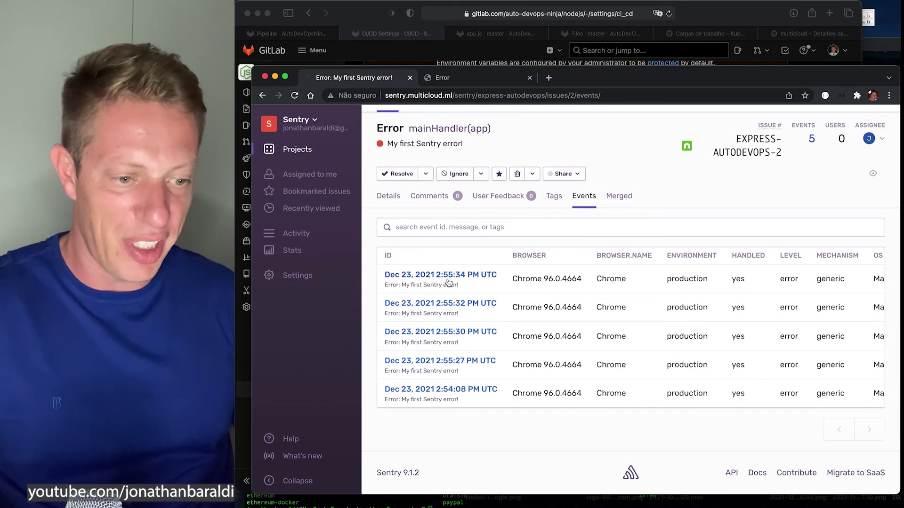
{"action": "scroll", "coordinate": [853, 286], "scroll_direction": "right", "scroll_amount": 8}
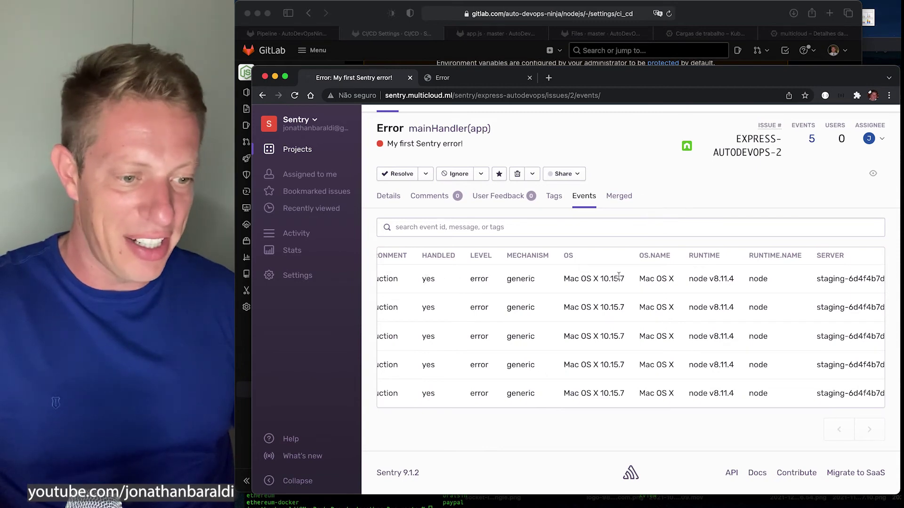
{"action": "scroll", "coordinate": [749, 294], "scroll_direction": "right", "scroll_amount": 10}
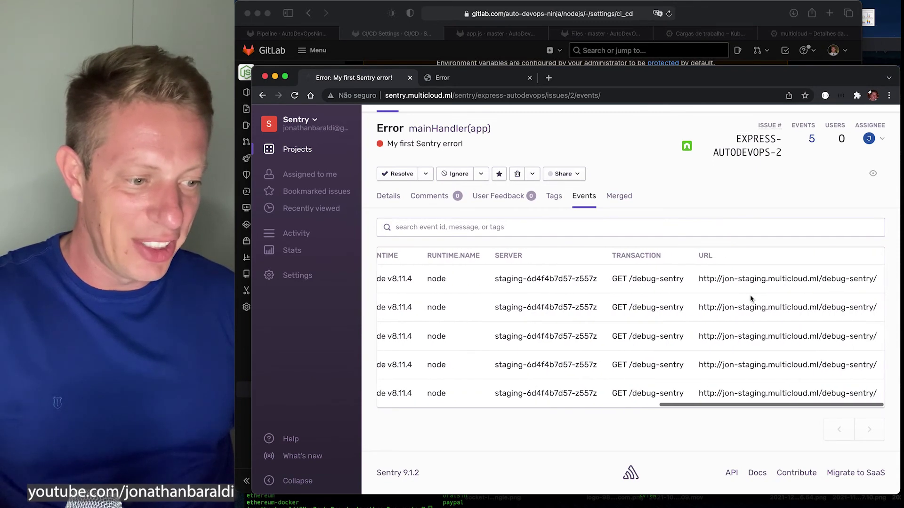
{"action": "scroll", "coordinate": [748, 295], "scroll_direction": "left", "scroll_amount": 10}
{"action": "scroll", "coordinate": [541, 324], "scroll_direction": "up", "scroll_amount": 2}
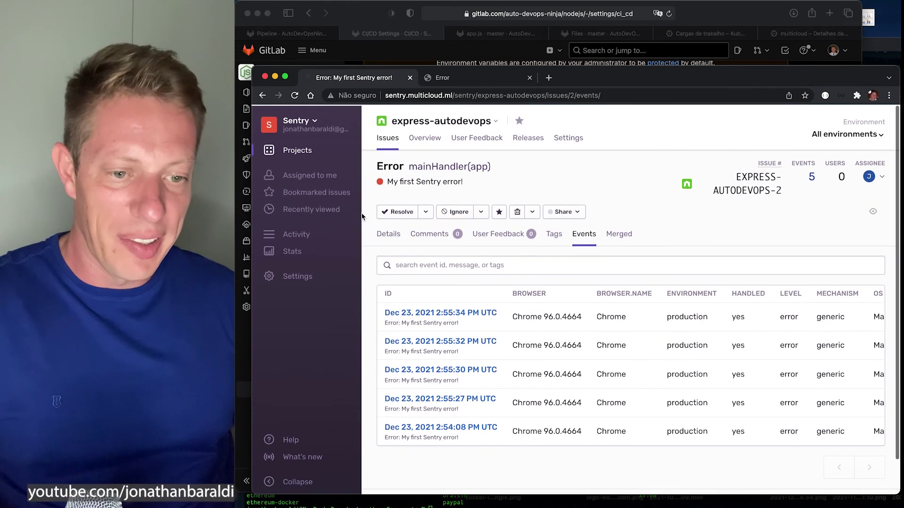
Check the project's overview event chart and go back to the issues list
{"action": "left_click", "coordinate": [425, 136]}
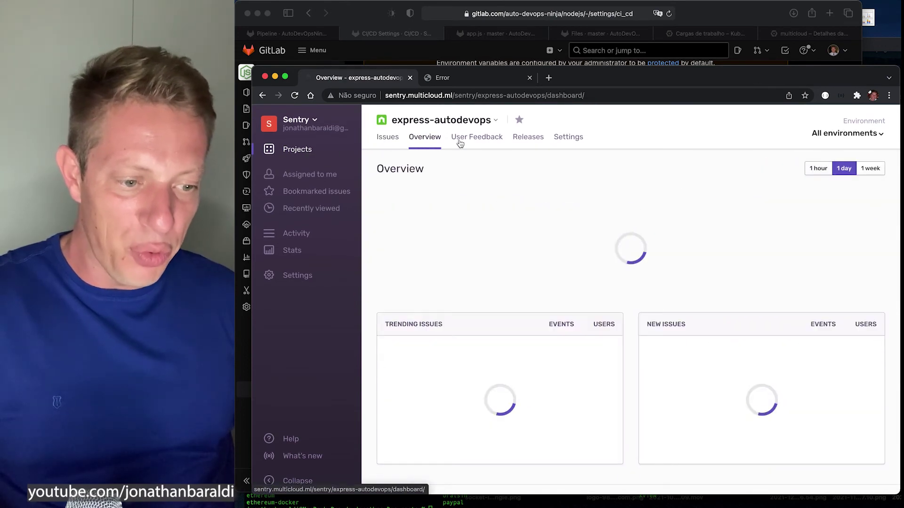
{"action": "mouse_move", "coordinate": [738, 208]}
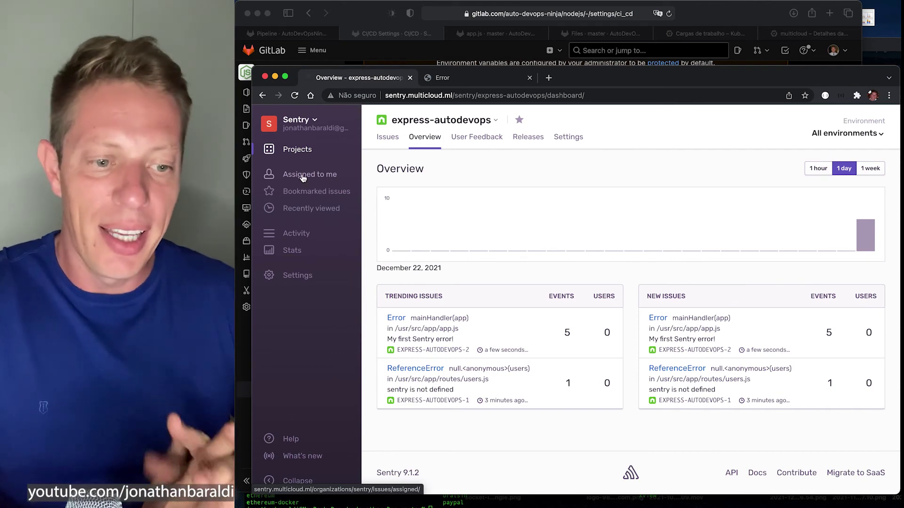
{"action": "left_click", "coordinate": [385, 138]}
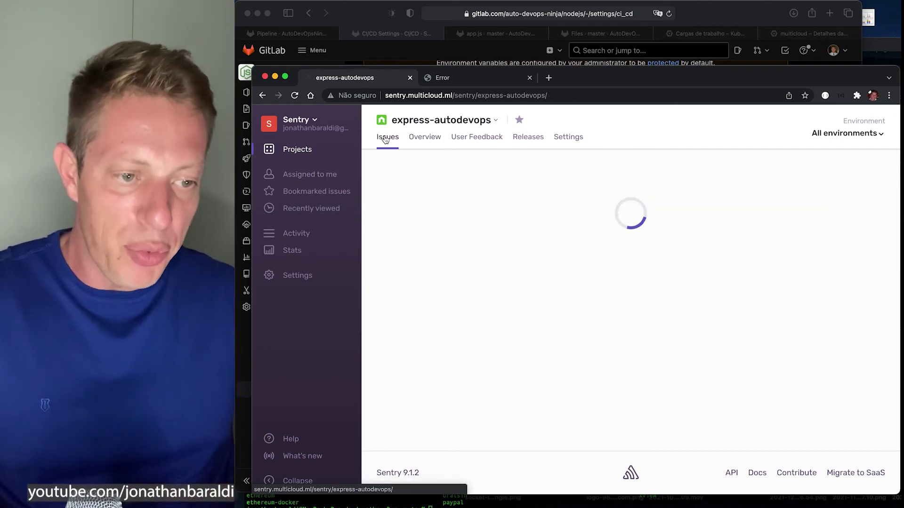
Load jon-staging.multicloud.ml/users/ in the staging site's tab and highlight the error message it shows
{"action": "left_click", "coordinate": [442, 77]}
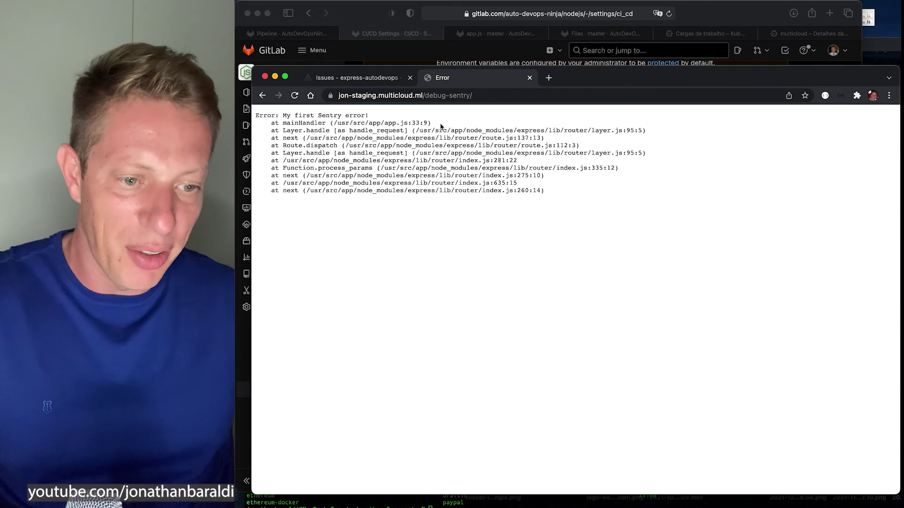
{"action": "left_click", "coordinate": [420, 96]}
{"action": "left_click", "coordinate": [427, 96]}
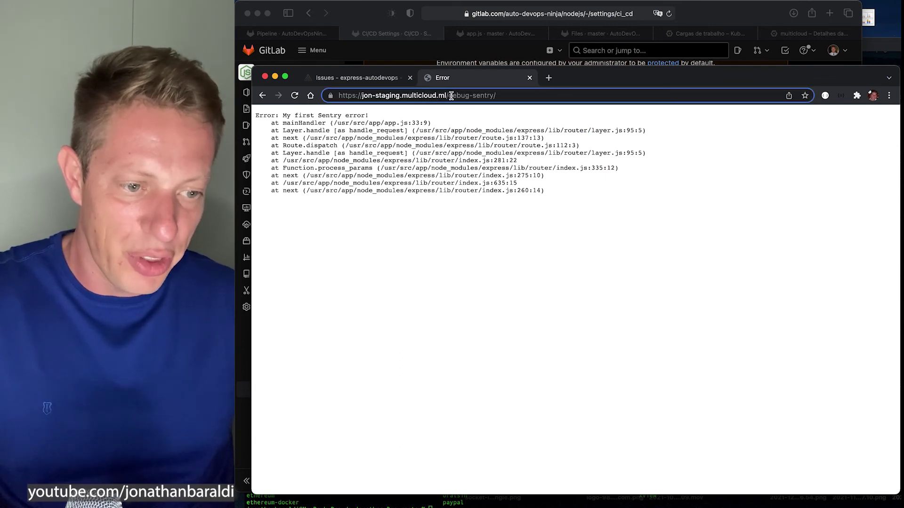
{"action": "left_click_drag", "start_coordinate": [450, 95], "coordinate": [661, 95]}
{"action": "type", "text": "users/"}
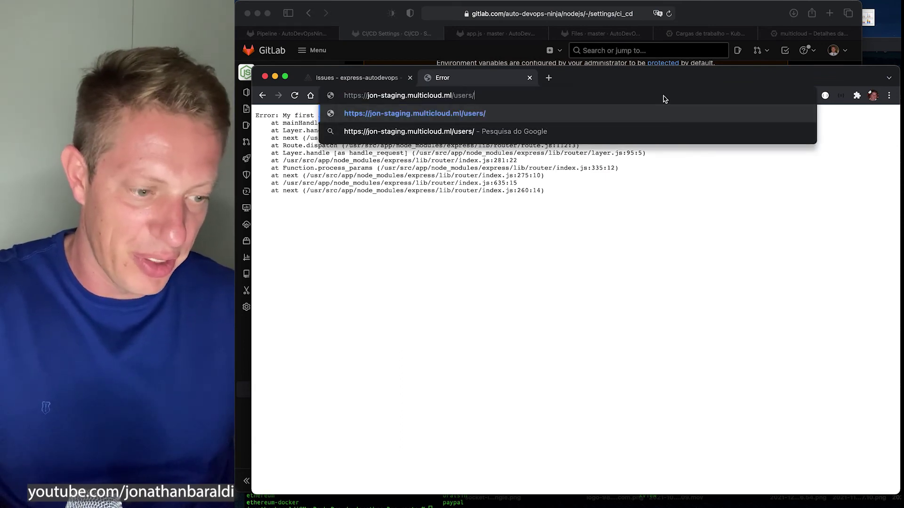
{"action": "key", "text": "Return"}
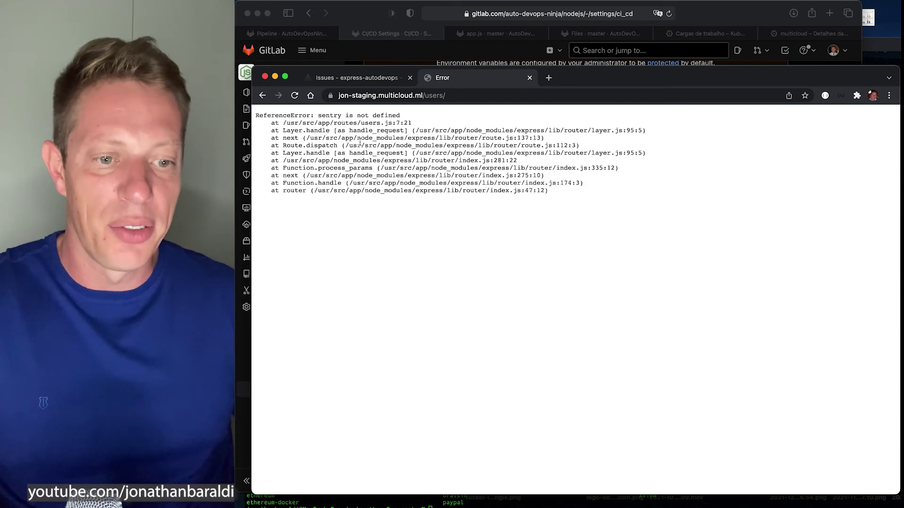
{"action": "left_click_drag", "start_coordinate": [306, 116], "coordinate": [419, 120]}
Return to the Sentry issues list, highlight the ReferenceError issue's event count and leave the issue unselected
{"action": "left_click", "coordinate": [360, 78]}
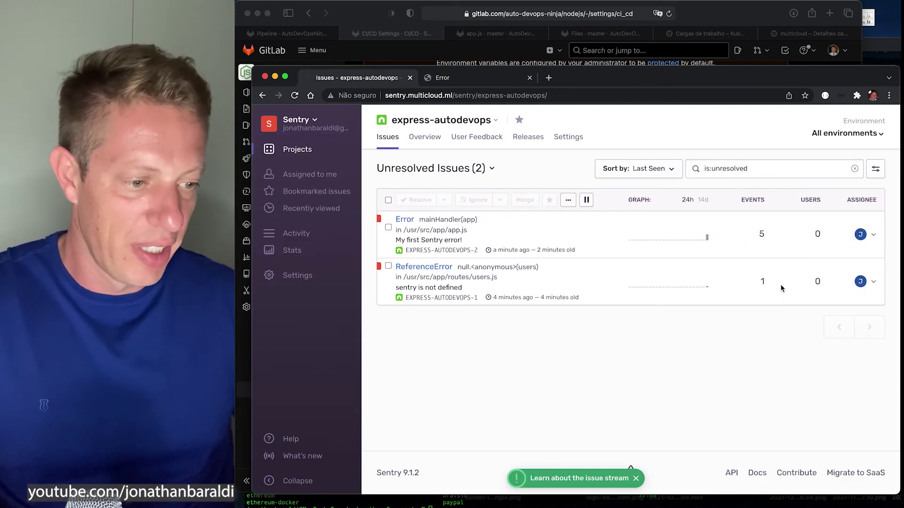
{"action": "left_click_drag", "start_coordinate": [768, 231], "coordinate": [709, 230]}
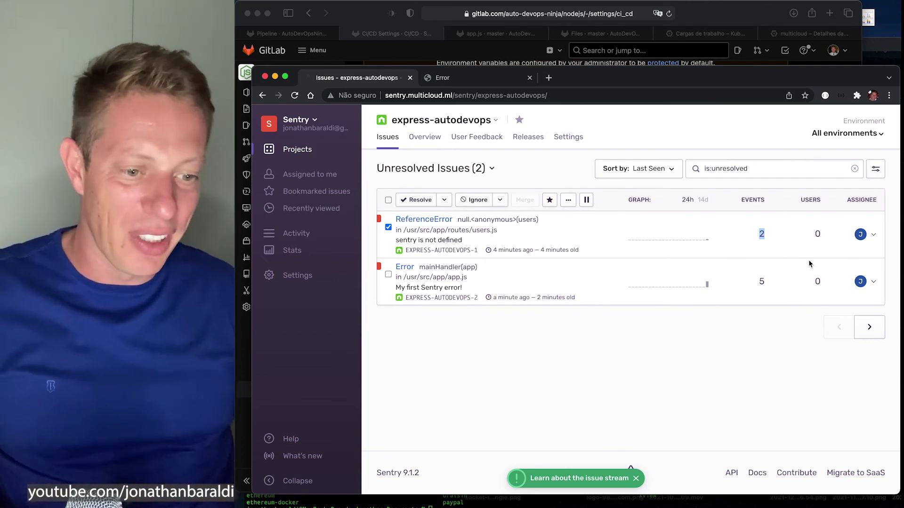
{"action": "left_click", "coordinate": [388, 227]}
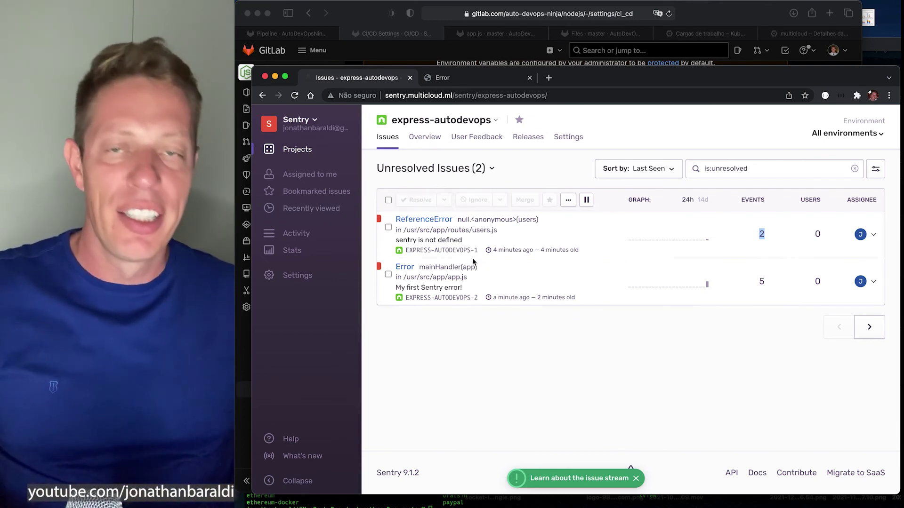